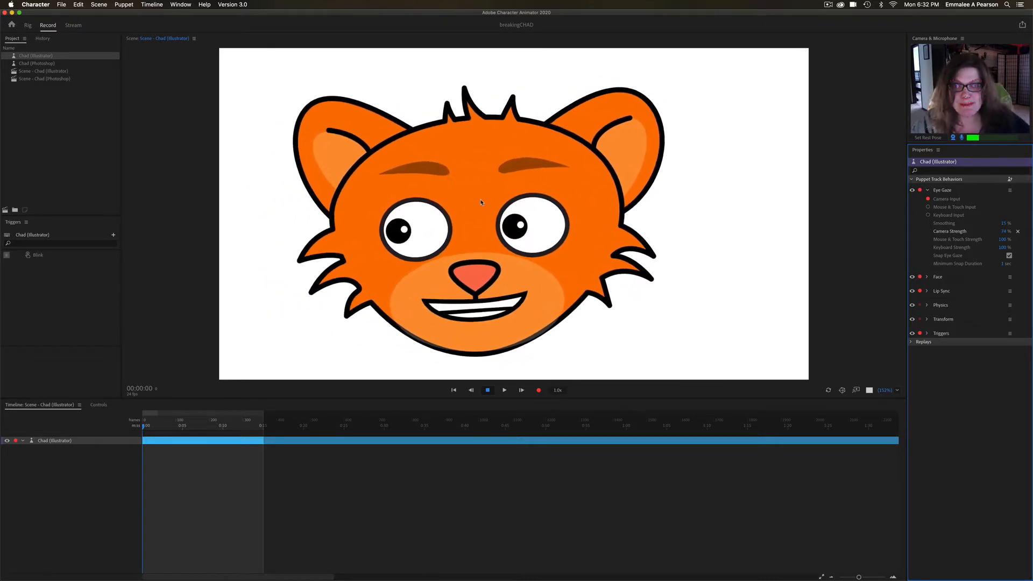
- View the scene "Scene - Chad (Photoshop)" and return to the scene "Scene - Chad (Illustrator)"
click(49, 79)
double_click(49, 79)
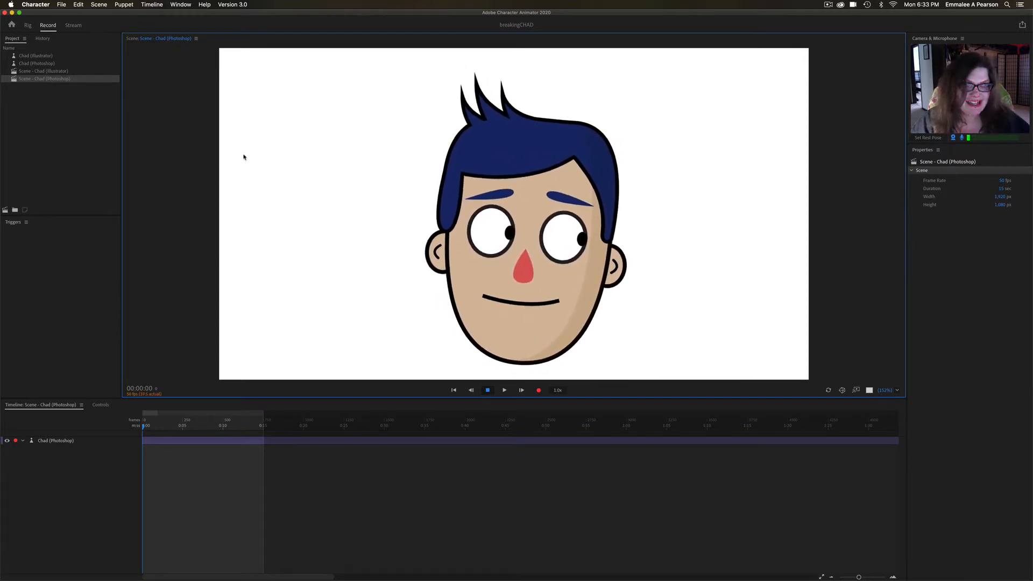
double_click(71, 71)
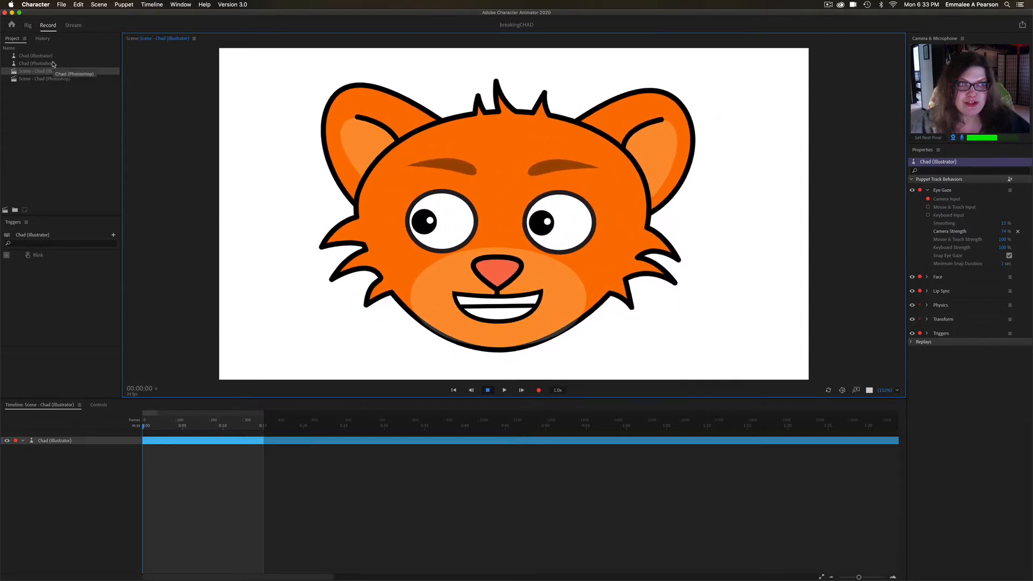
- Add a fresh copy of the Chad (Illustrator) example puppet from the Home screen to the project
click(11, 25)
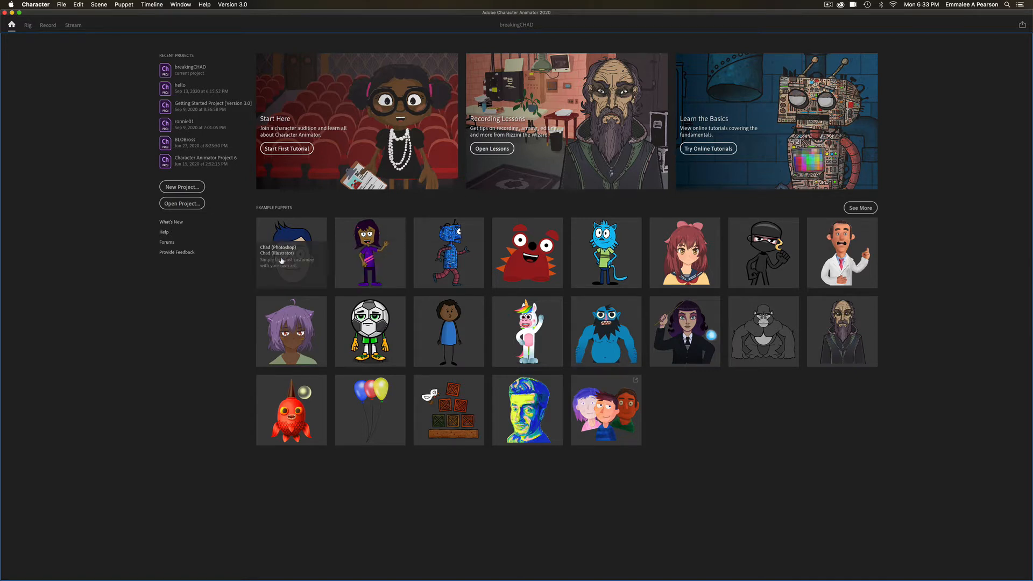
mouse_move(267, 264)
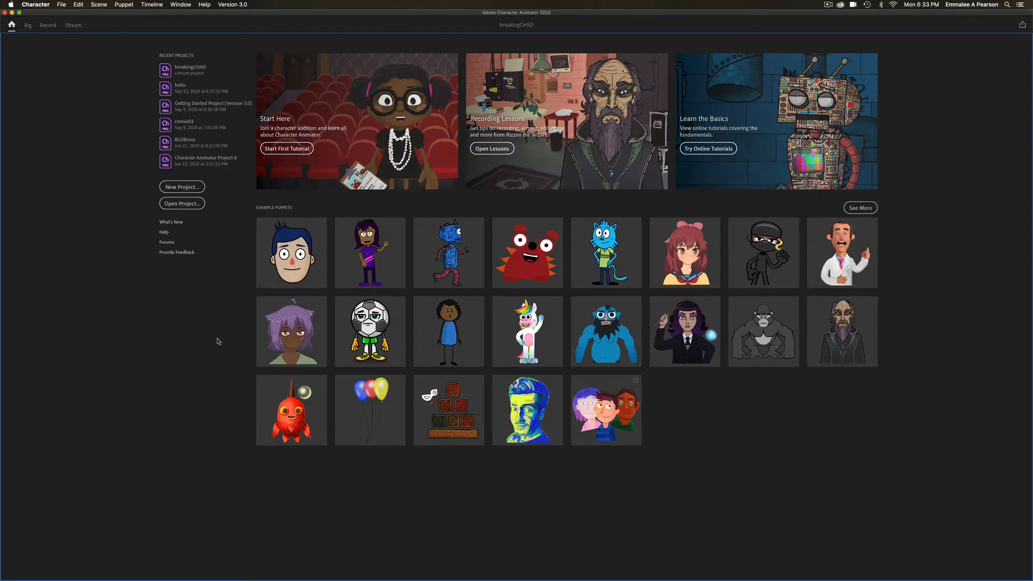
mouse_move(296, 249)
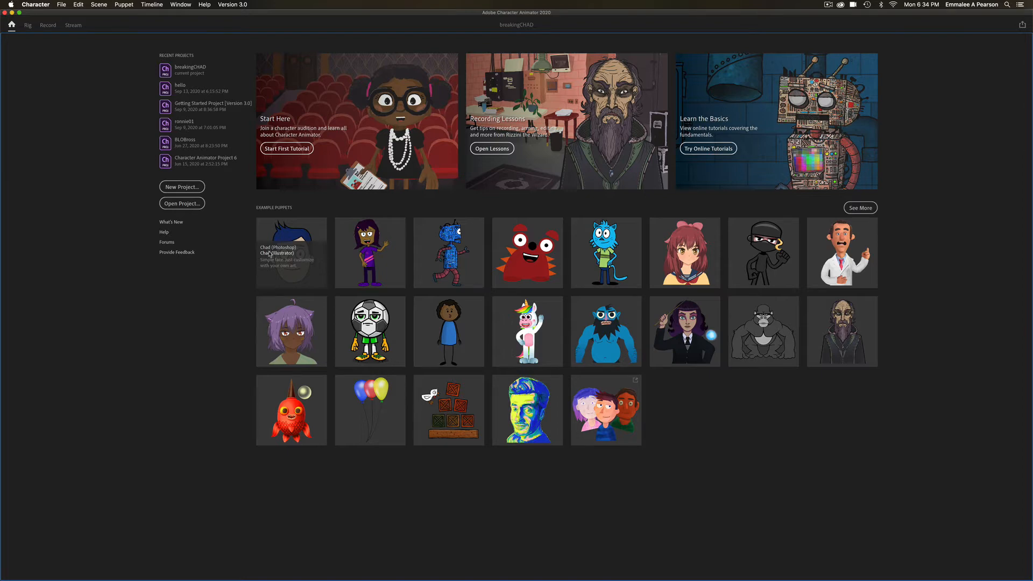
click(269, 253)
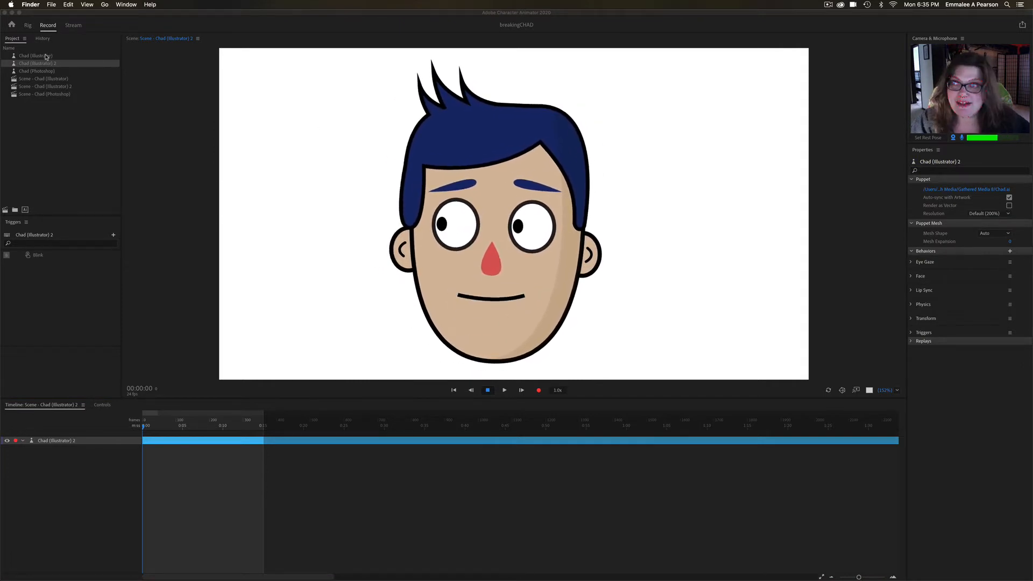
- Open the orange cat's scene, "Scene - Chad (Illustrator)", and rename it as Cat Chad
click(48, 81)
double_click(47, 80)
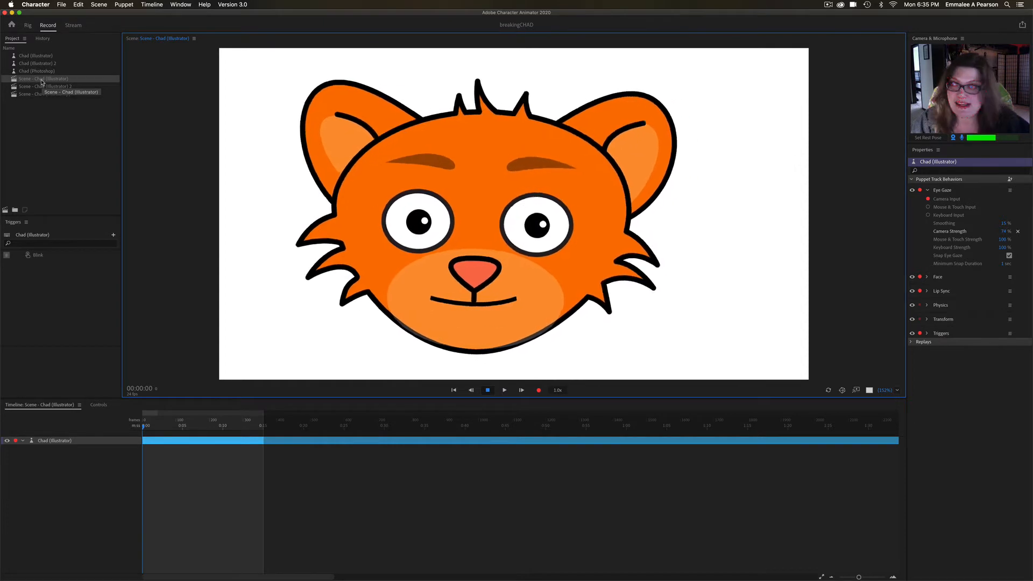
click(42, 80)
click(41, 78)
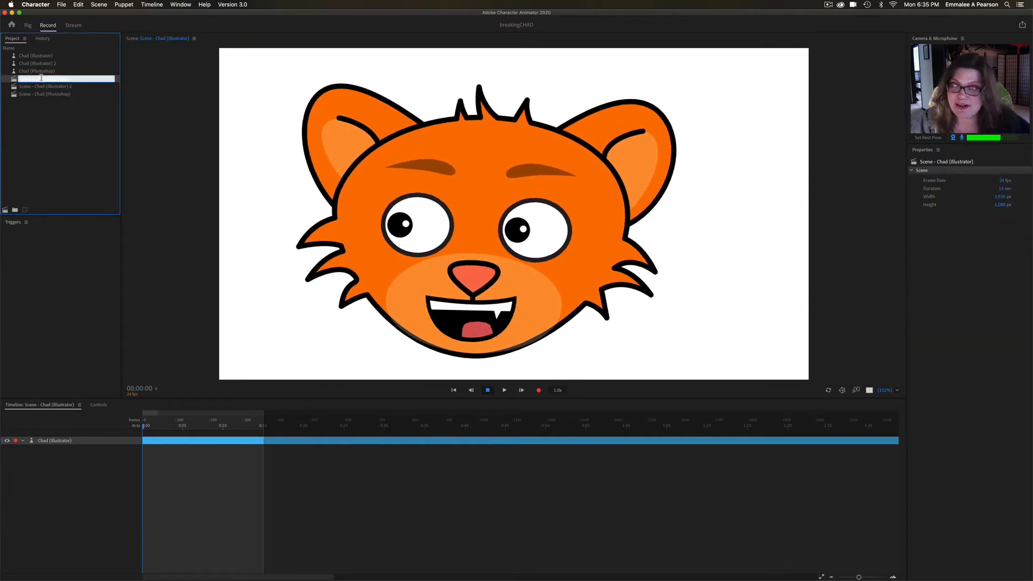
click(41, 78)
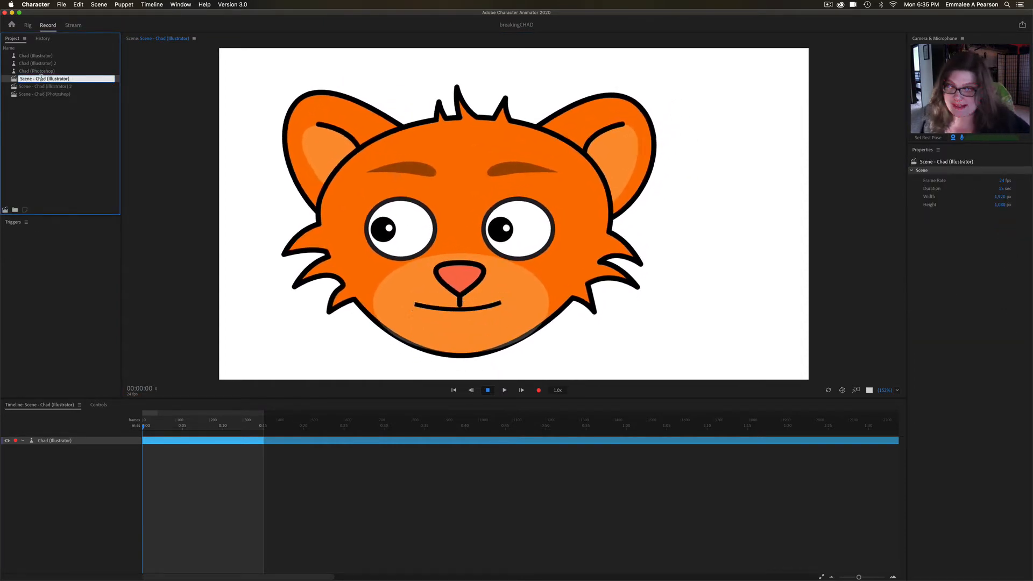
triple_click(41, 78)
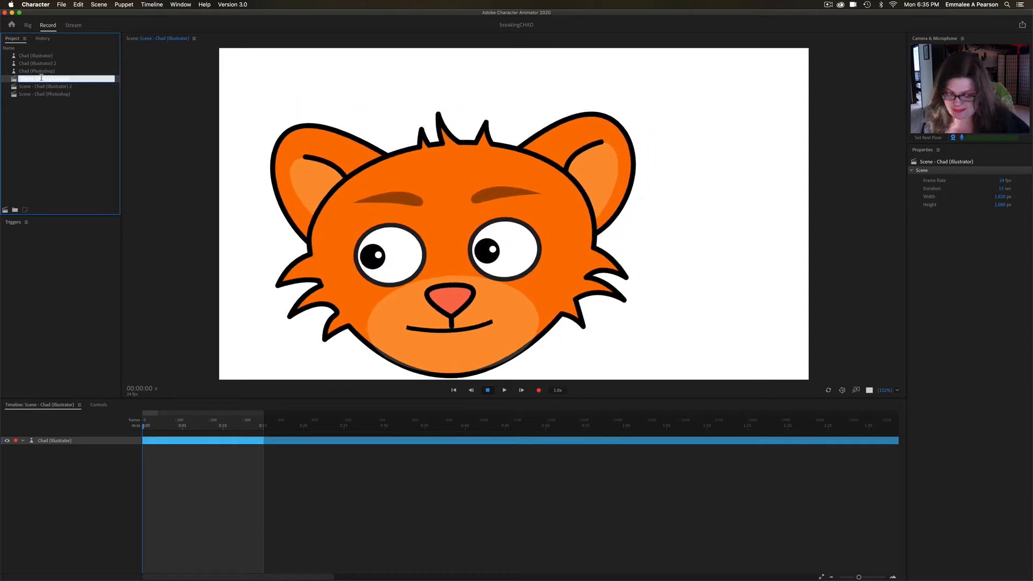
text(Cat CHad)
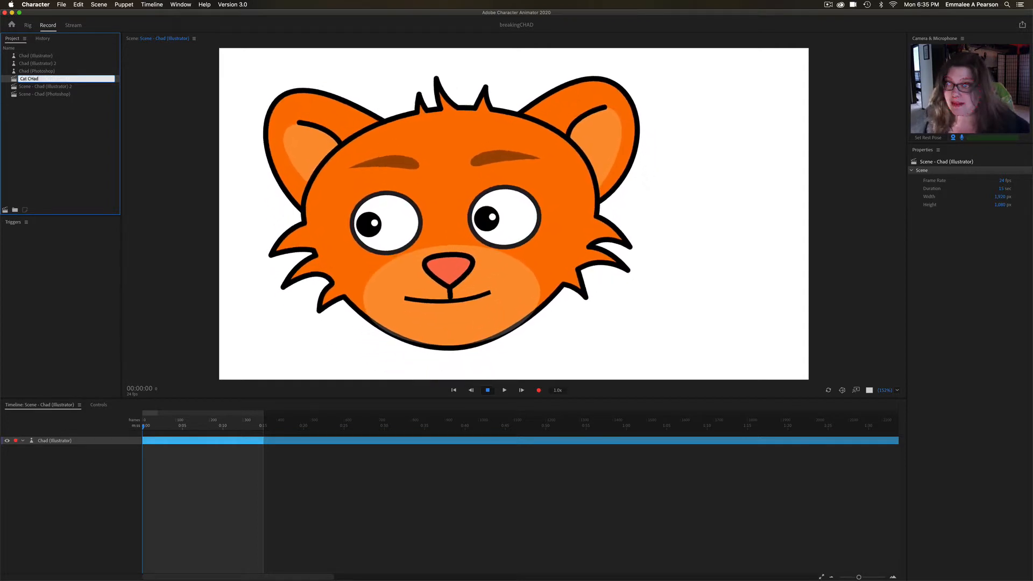
text(had)
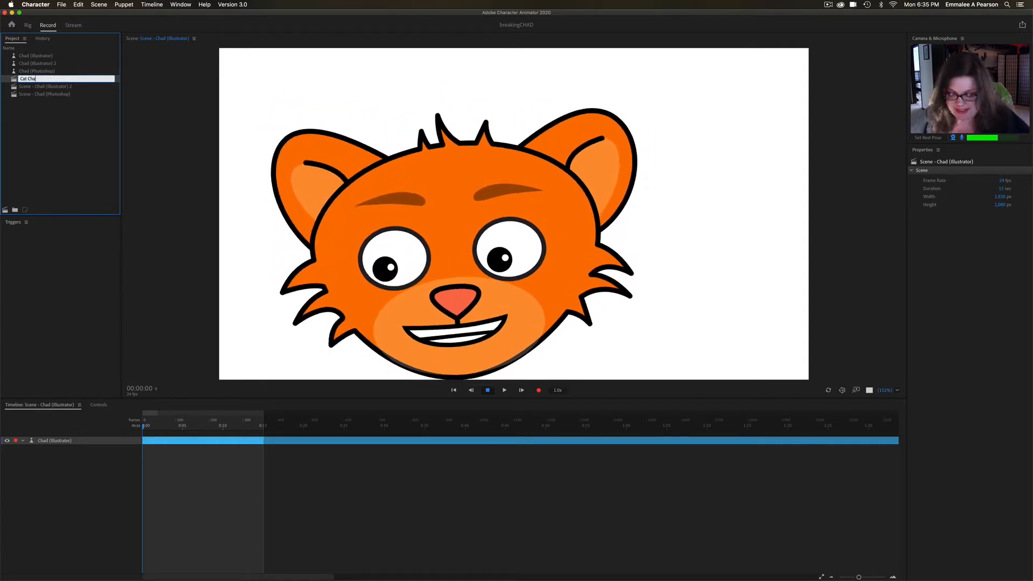
key(Return)
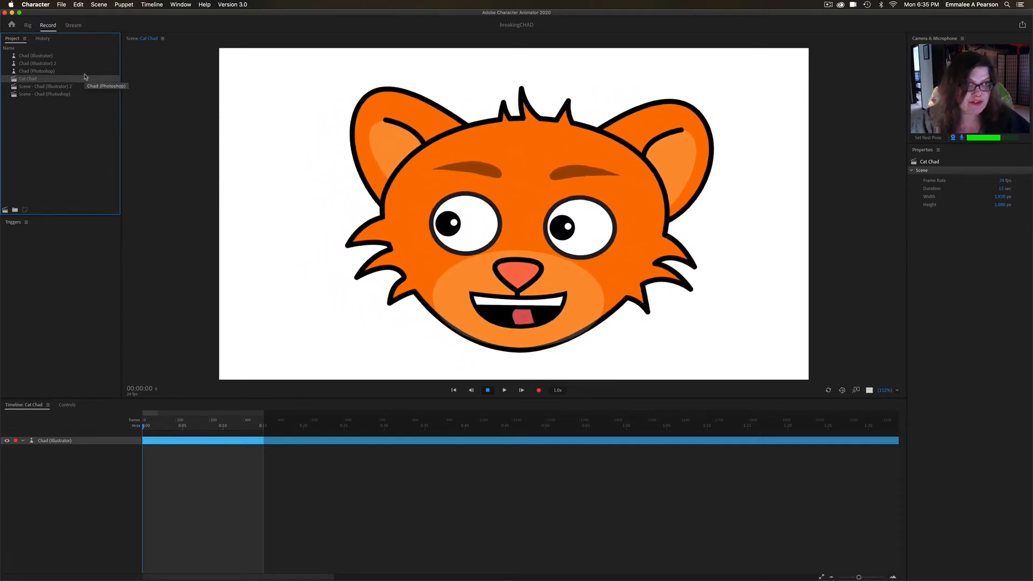
- Open "Scene - Chad (Illustrator) 2" and rename the cat's puppet, Chad (Illustrator), as Cat Chad
double_click(46, 87)
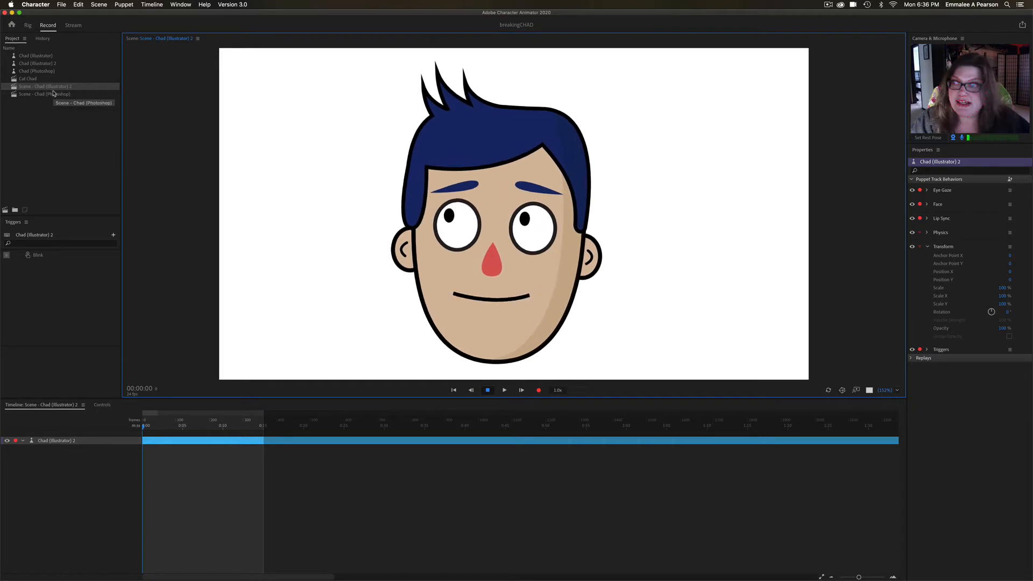
click(47, 64)
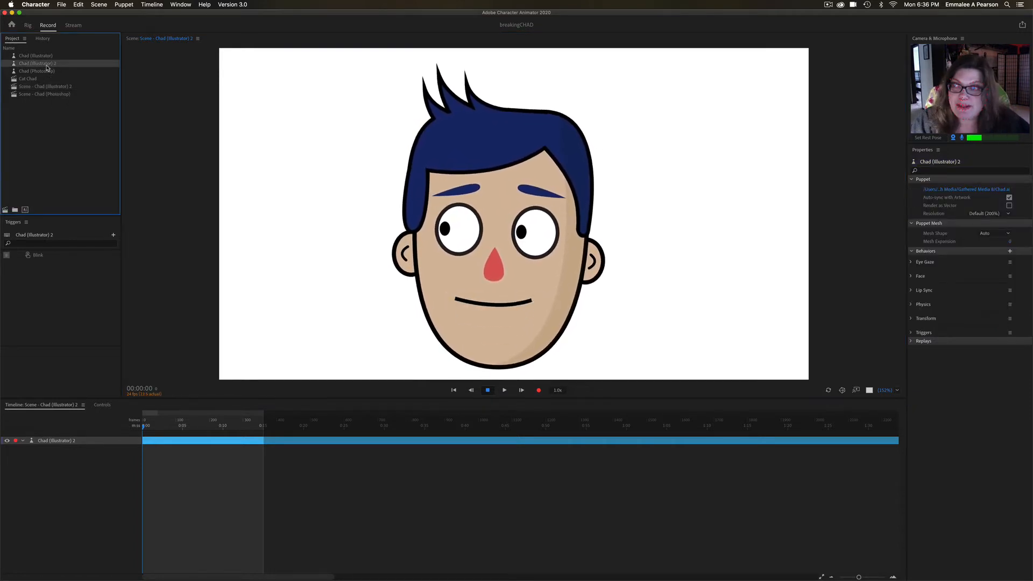
right_click(47, 67)
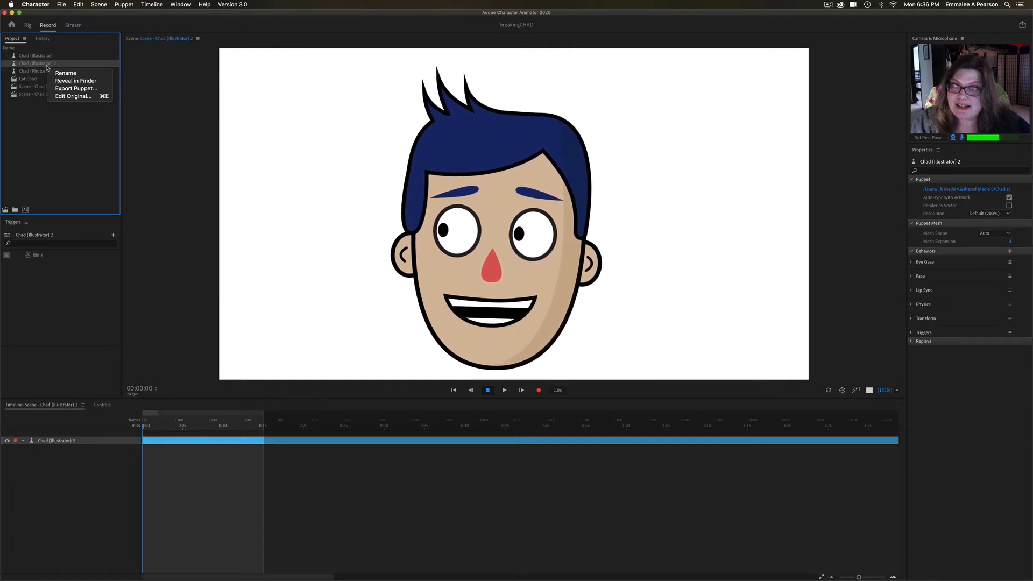
click(46, 64)
click(46, 59)
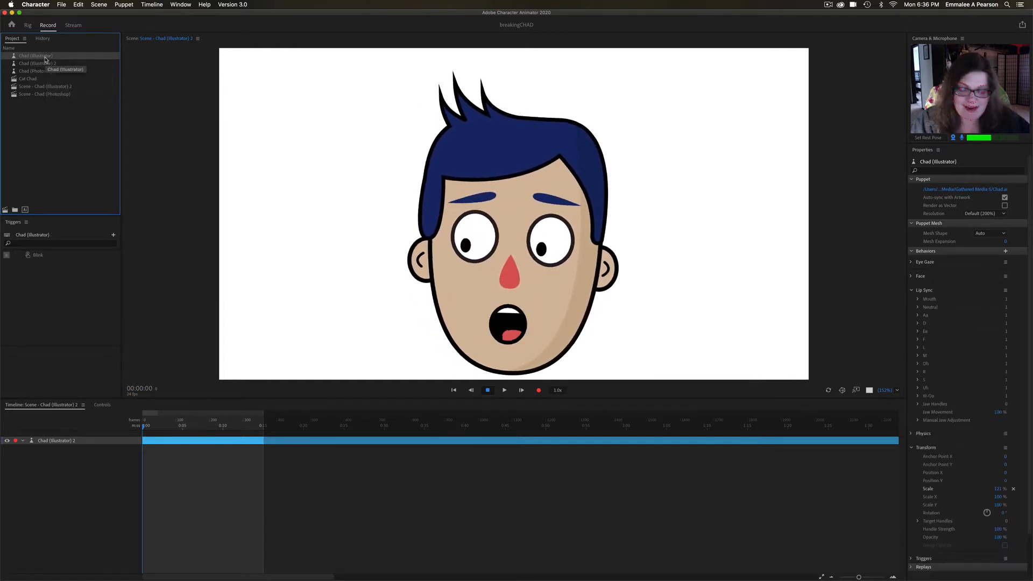
click(45, 58)
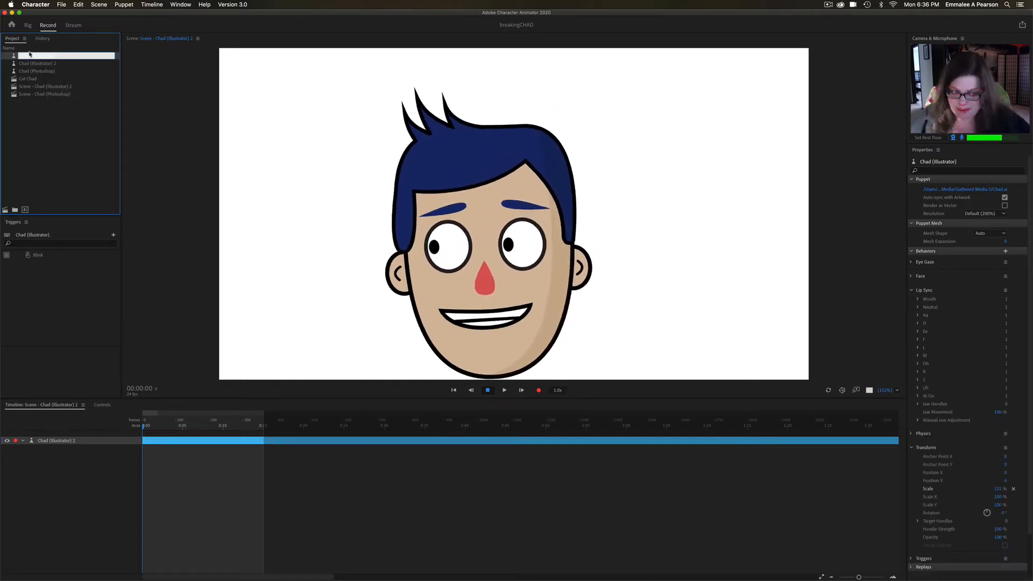
text(Cat Chad)
key(Return)
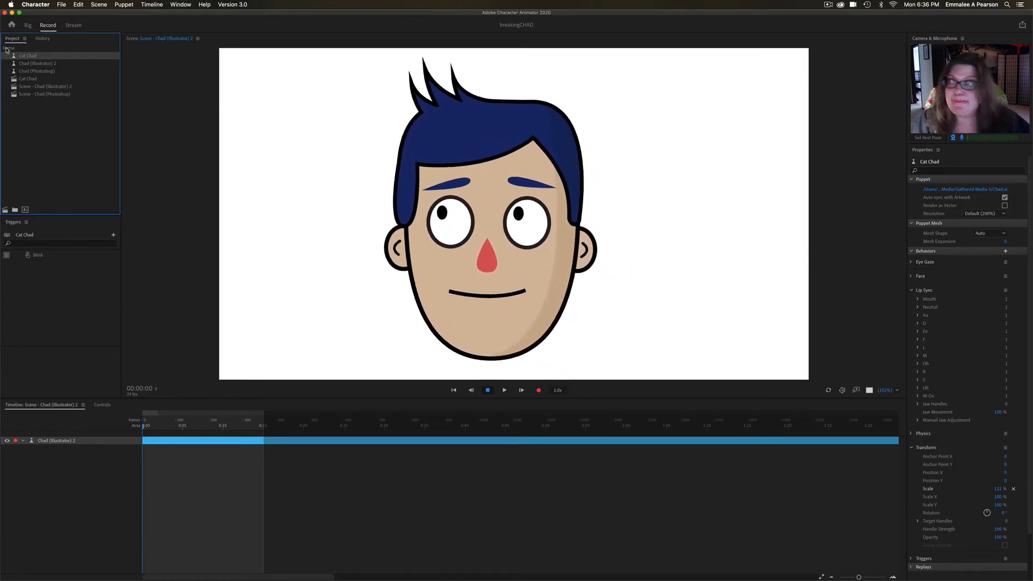
- Open the original artwork of the Chad (Illustrator) 2 puppet for editing in Illustrator
click(45, 65)
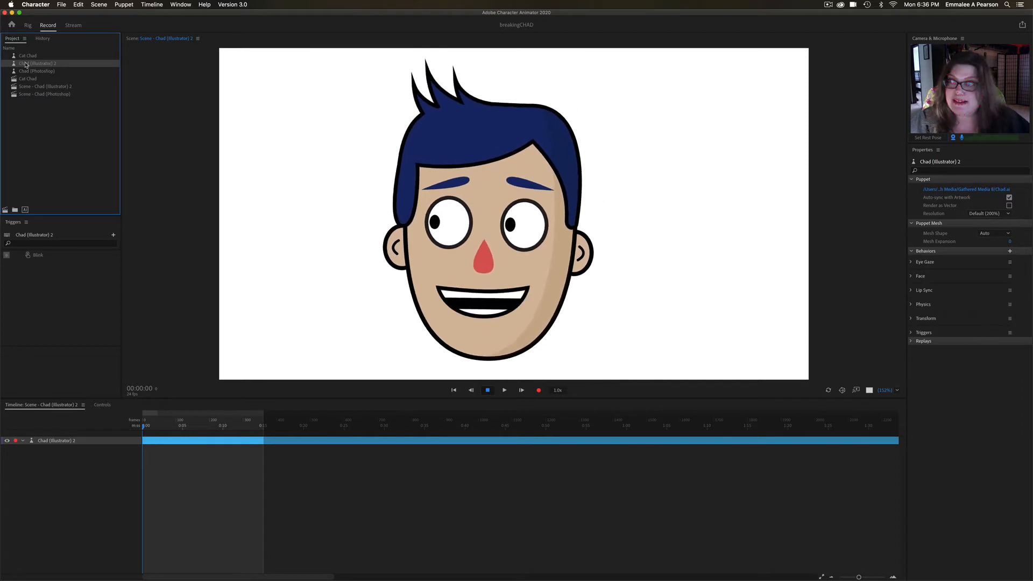
right_click(30, 64)
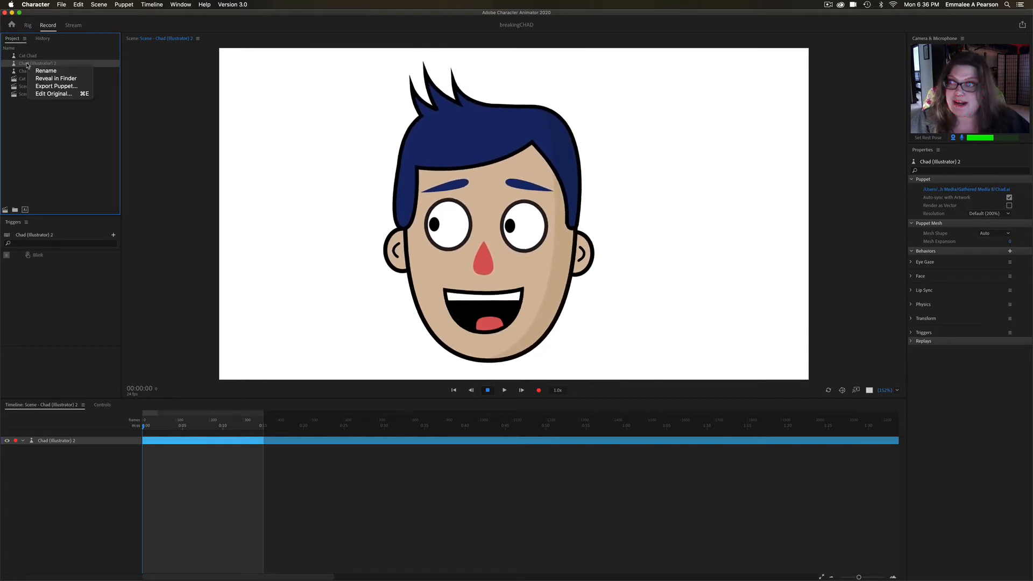
click(76, 95)
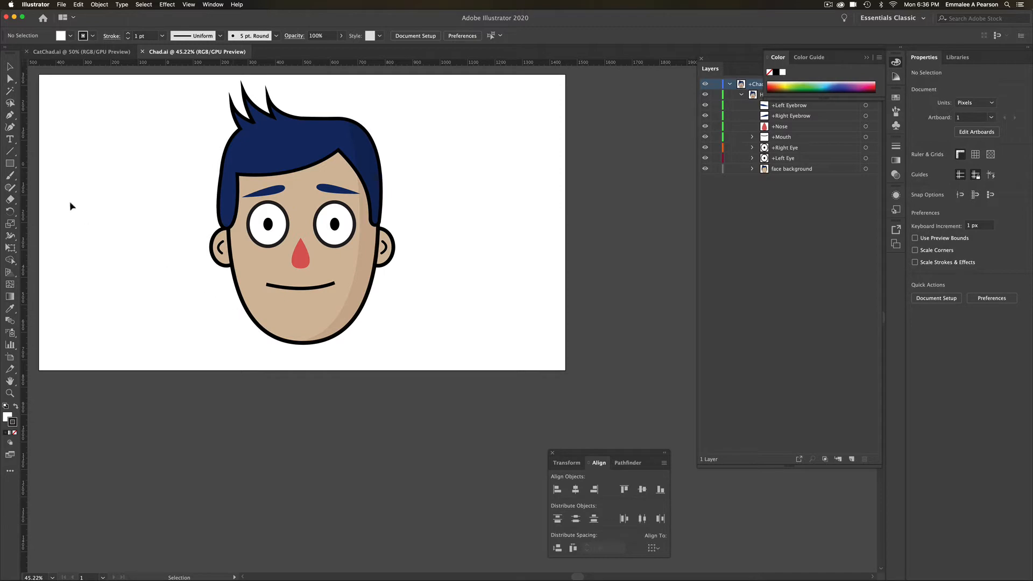
- Fit the artboard to the window and rearrange the floating Align and Layers panels so the full layer list is readable
double_click(10, 380)
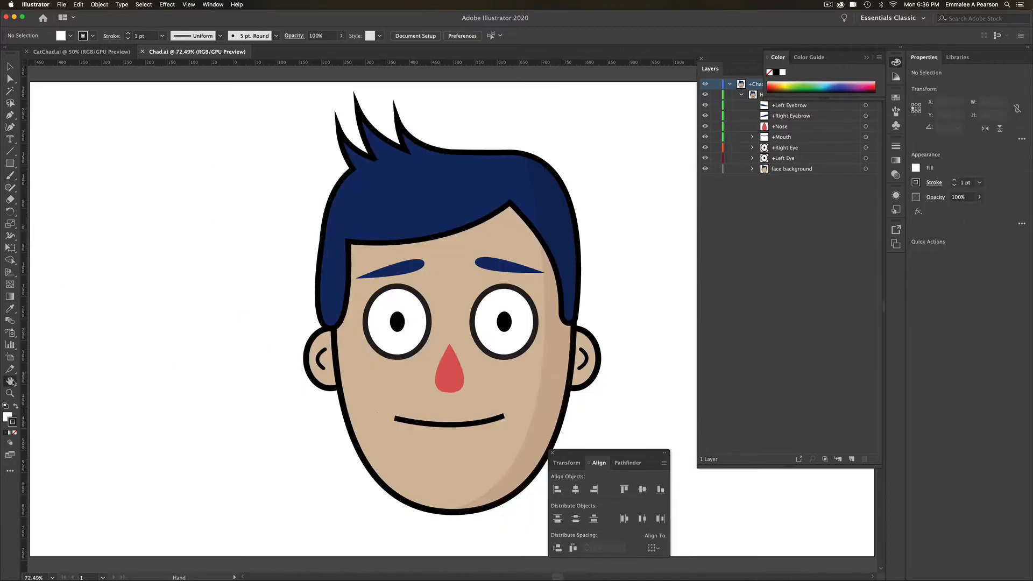
drag(633, 453, 703, 408)
click(785, 207)
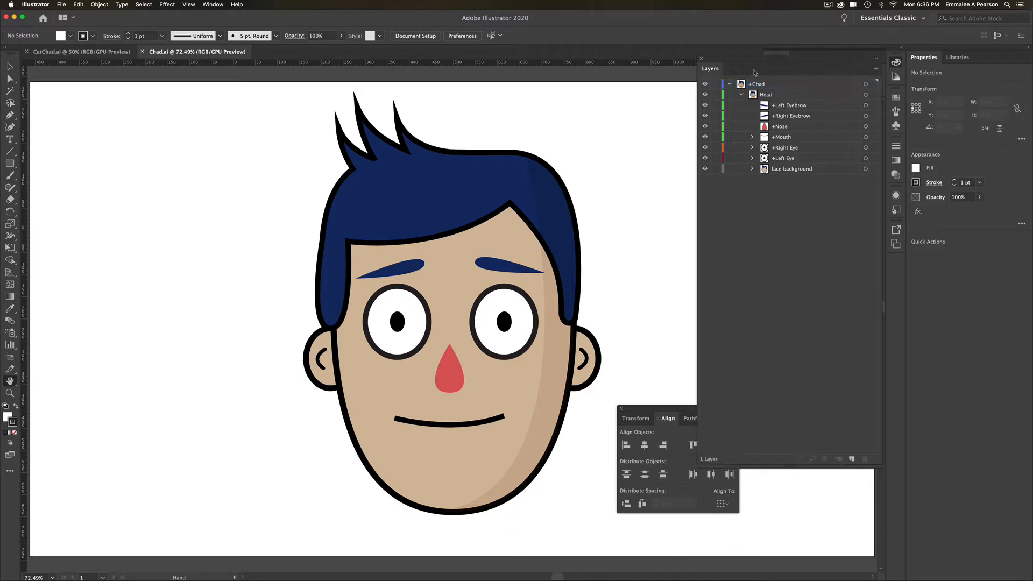
drag(744, 61, 682, 46)
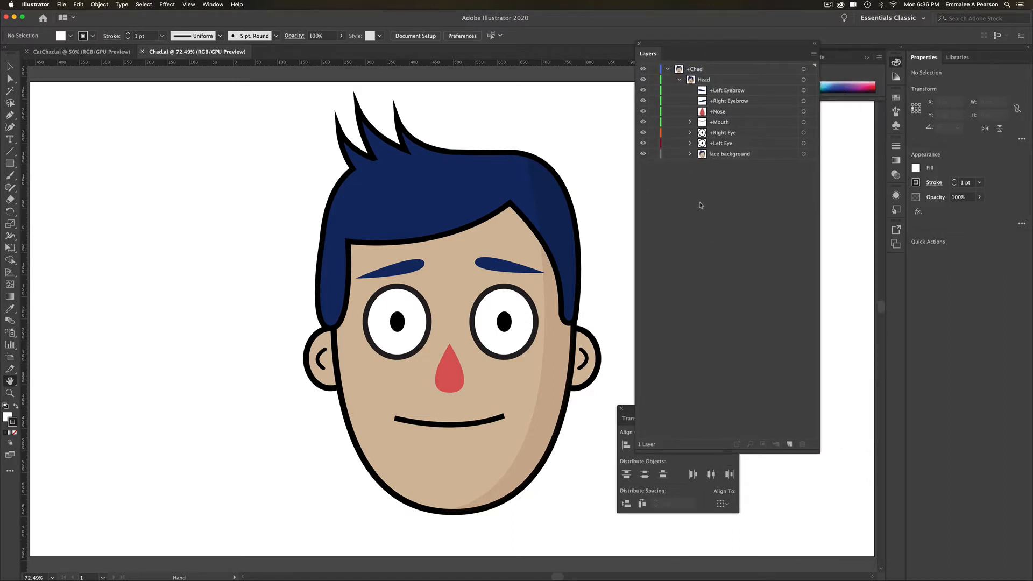
- Examine the layer hierarchy of +Chad and Head, and expand the face background layer to show its parts
click(668, 70)
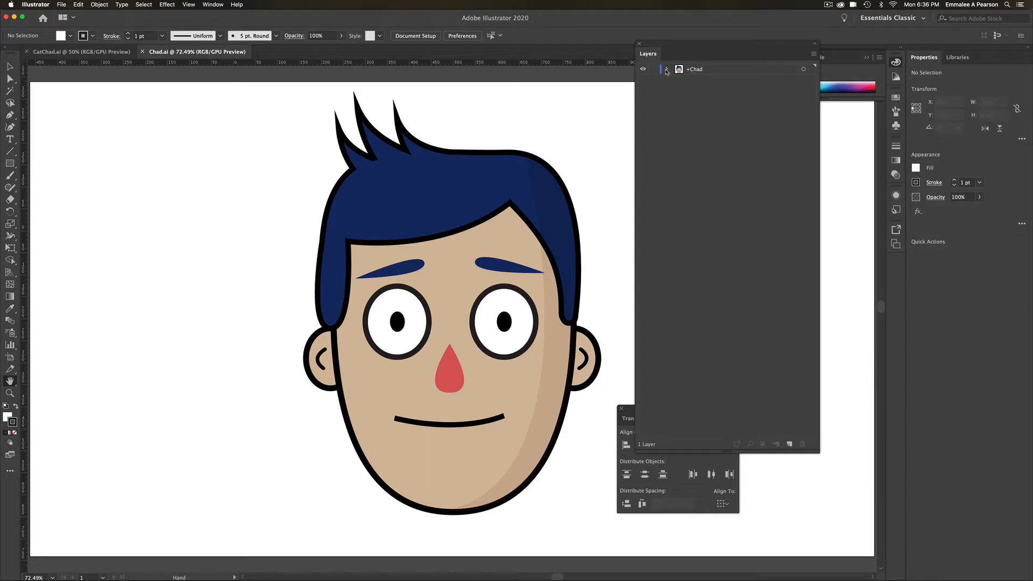
click(666, 70)
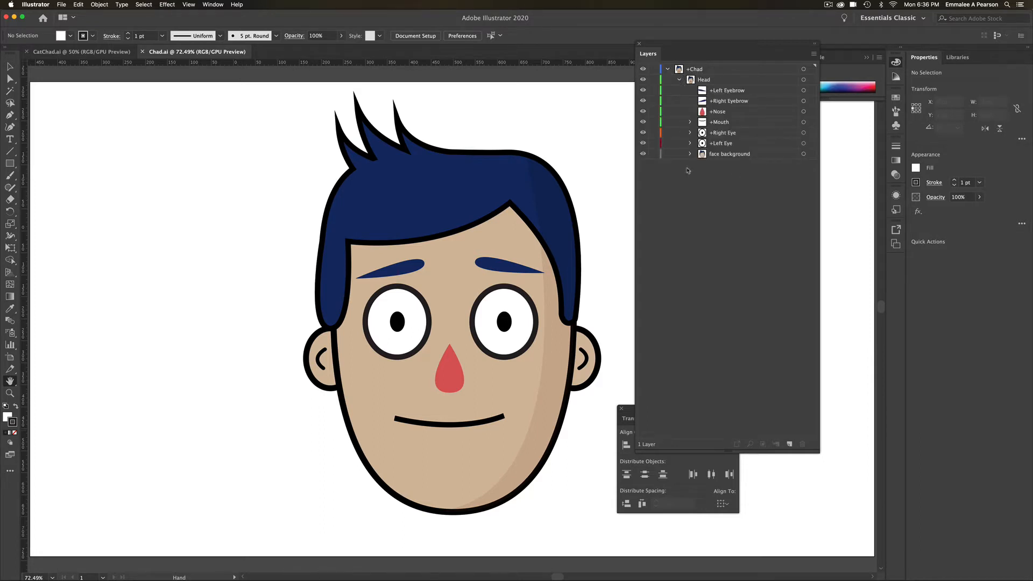
click(680, 81)
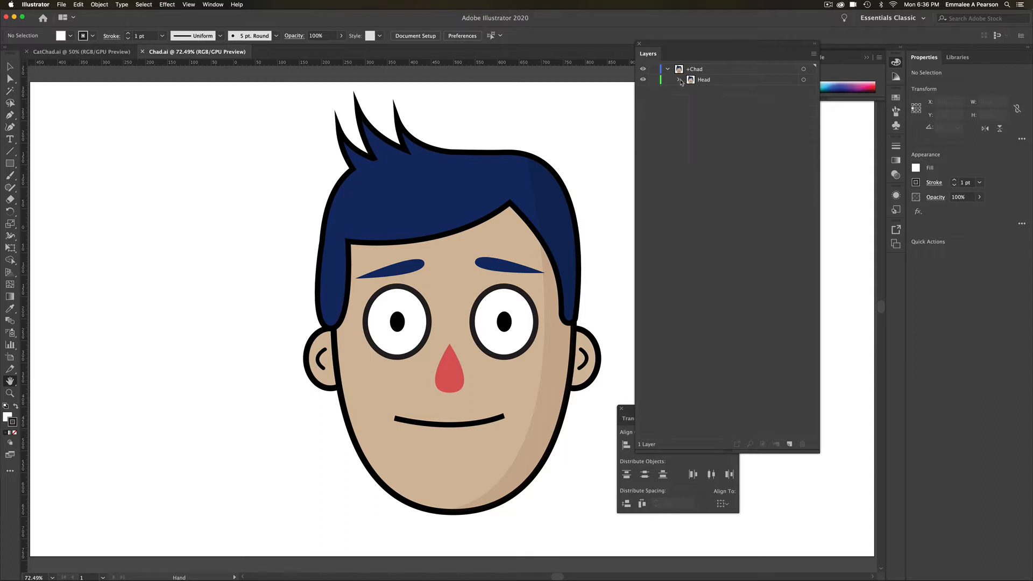
click(678, 80)
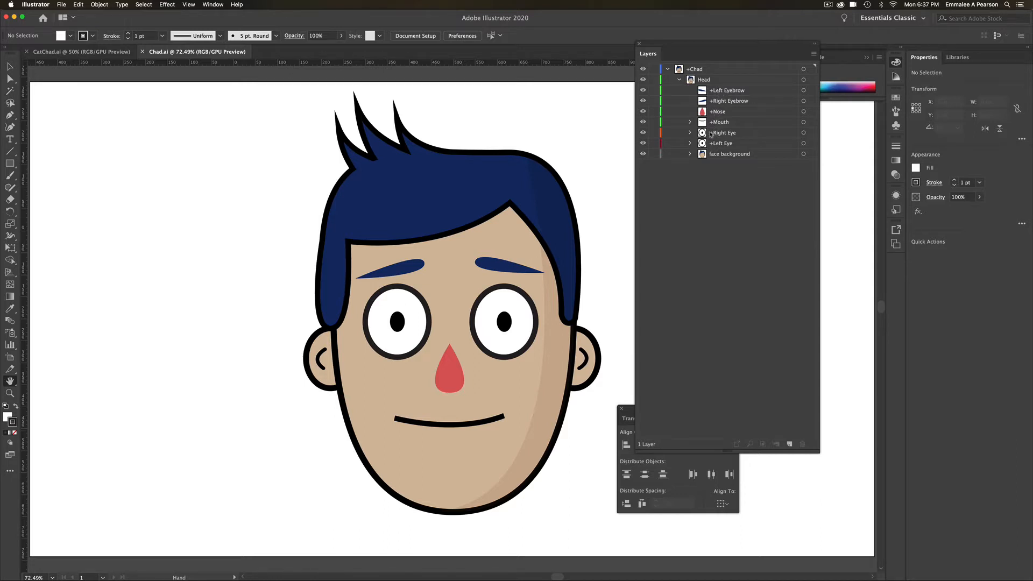
click(689, 154)
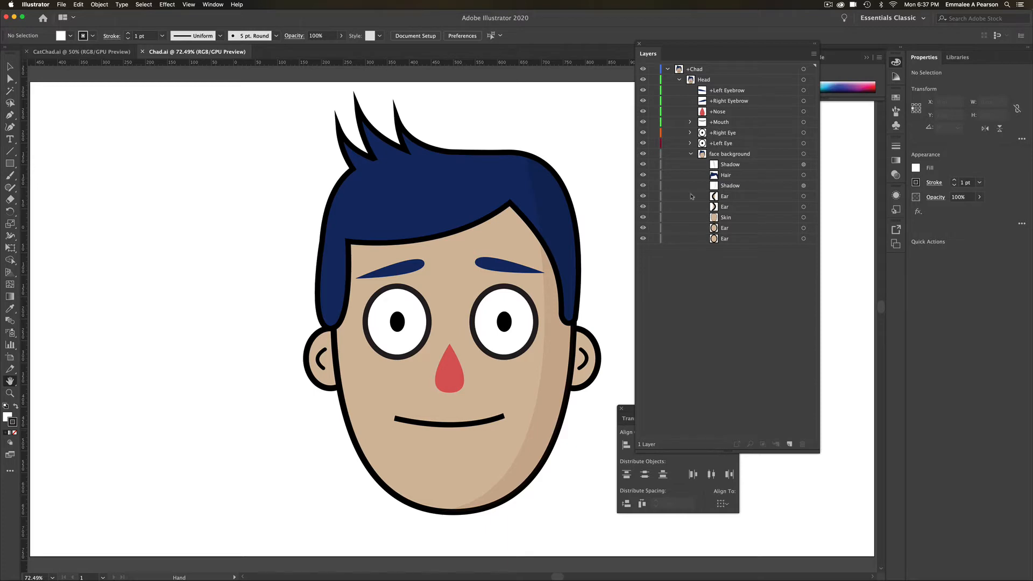
- Switch to Character Animator and view the Chad (Illustrator) 2 puppet's layer structure in the Rig workspace
click(426, 562)
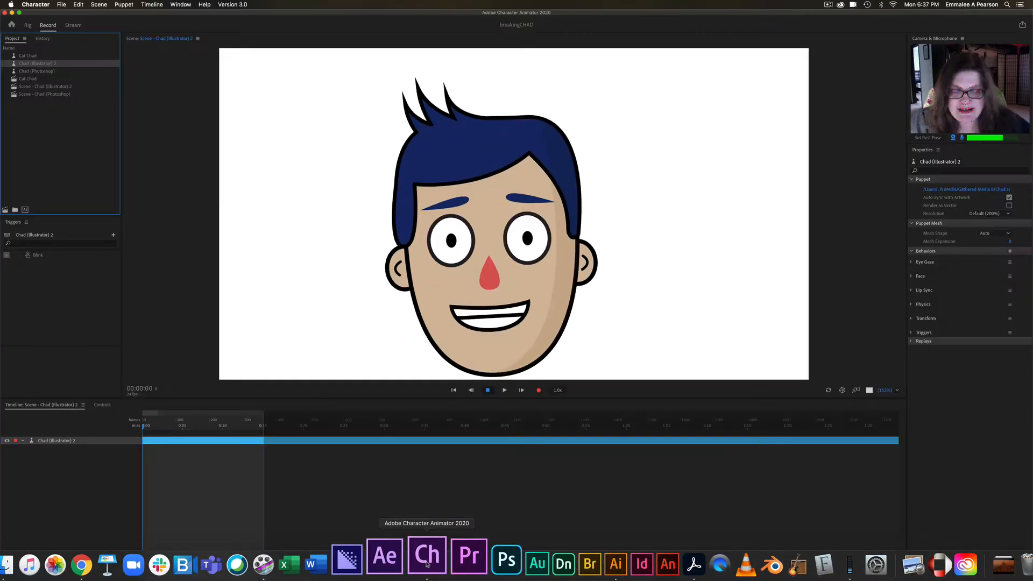
click(28, 25)
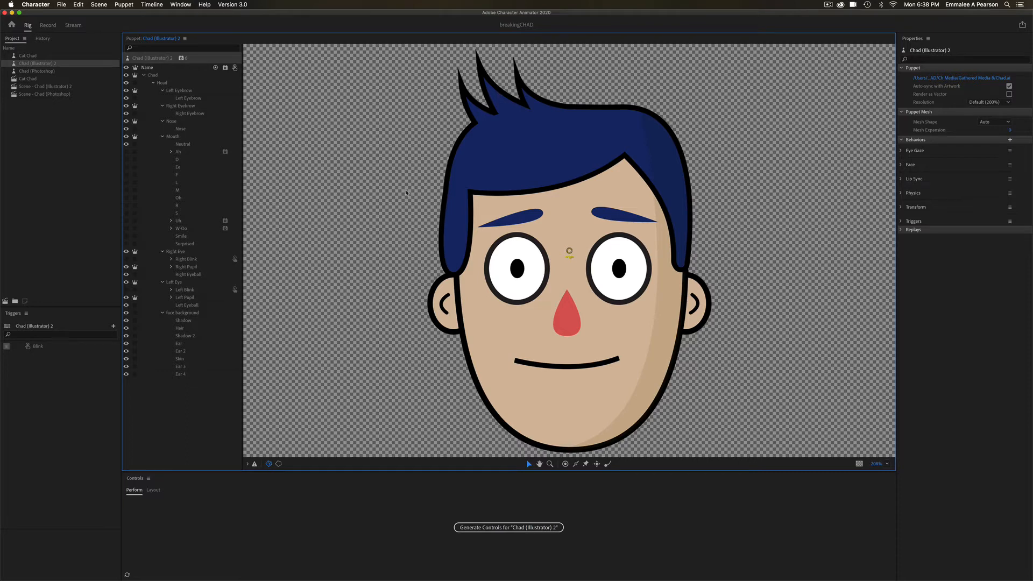
- Switch to Illustrator and recolour the Hair shape in the face background layer with the orange fill FF9F48
click(590, 555)
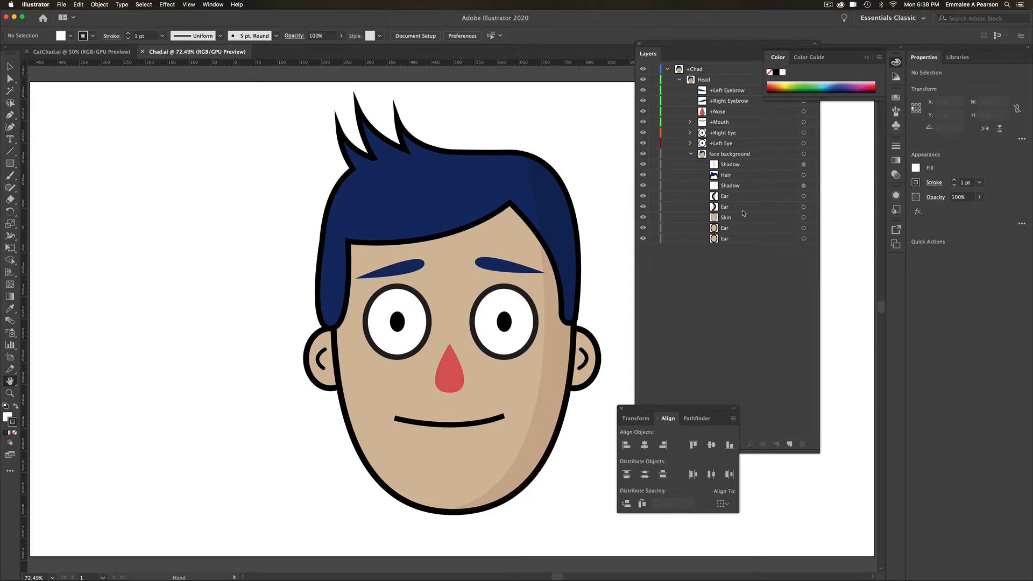
click(9, 67)
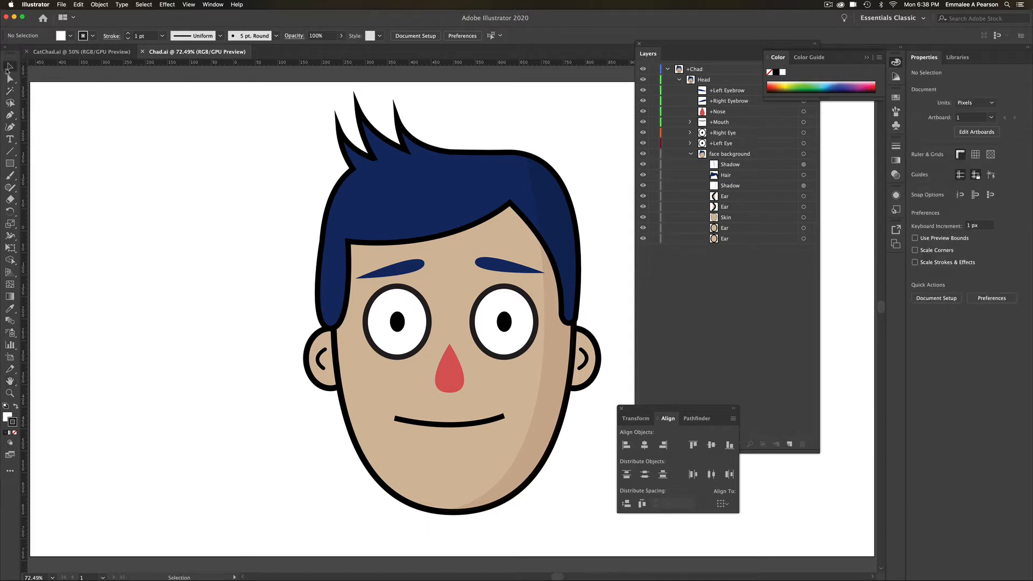
click(400, 192)
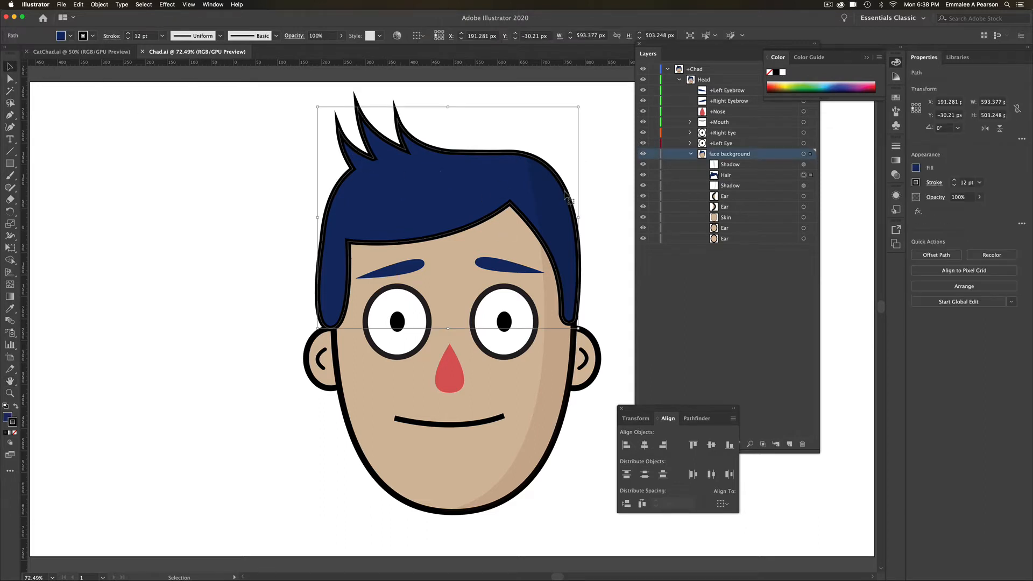
click(744, 177)
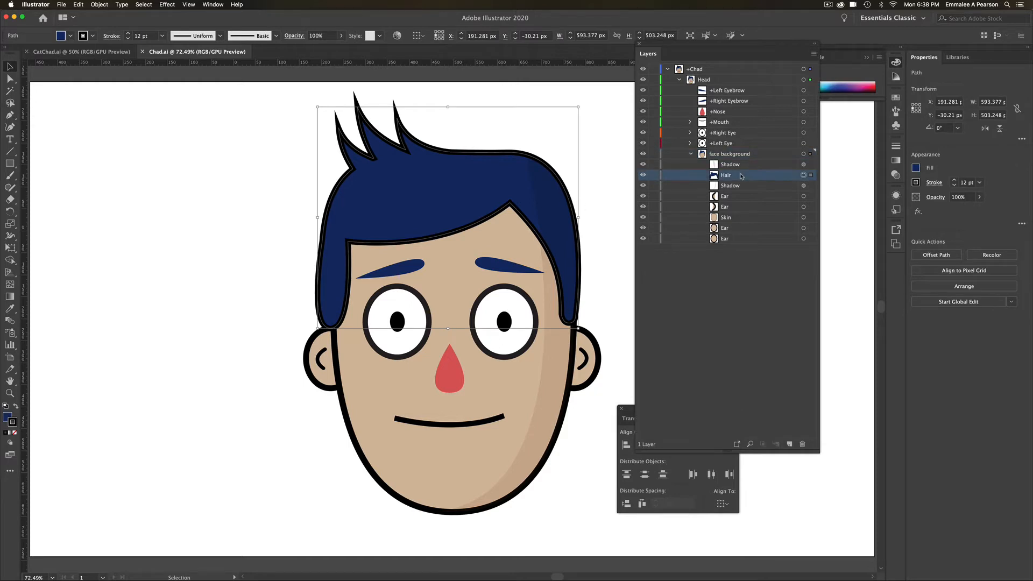
double_click(8, 417)
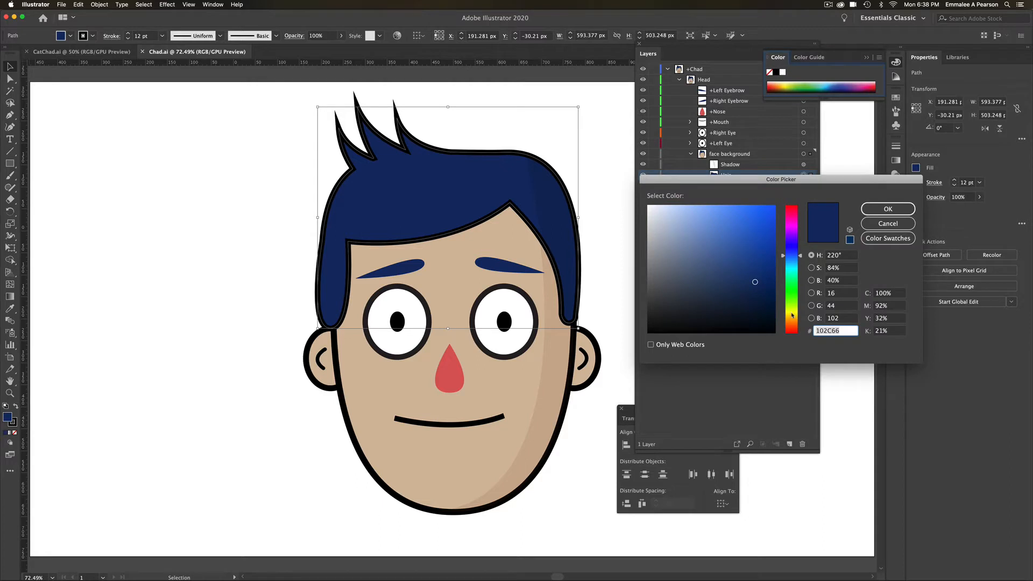
click(792, 315)
drag(790, 318, 790, 328)
drag(762, 229, 740, 200)
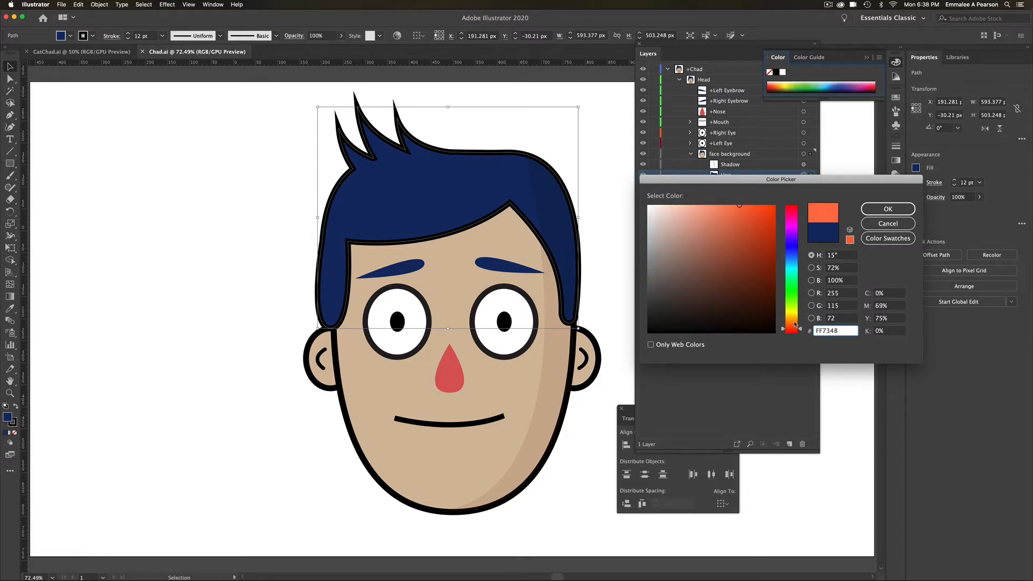
drag(789, 328, 789, 324)
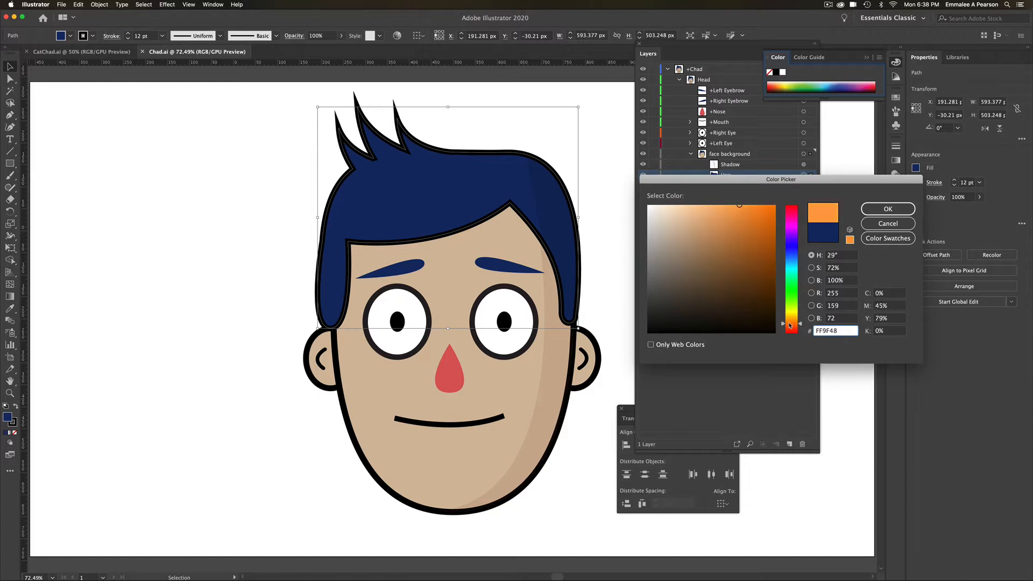
click(888, 208)
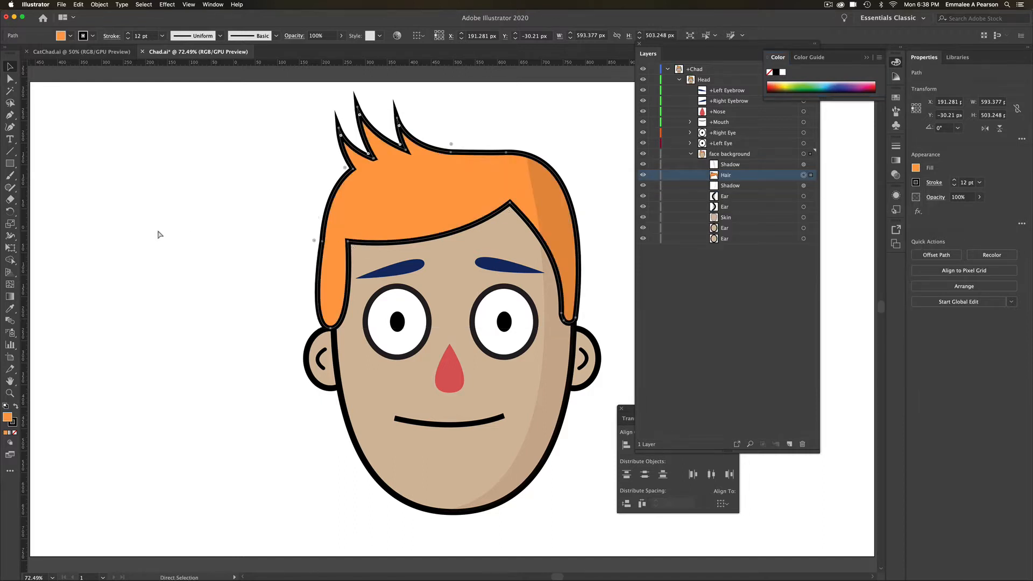
- Save the artwork and preview the recoloured hair on the puppet in Character Animator's Record workspace
key(super+s)
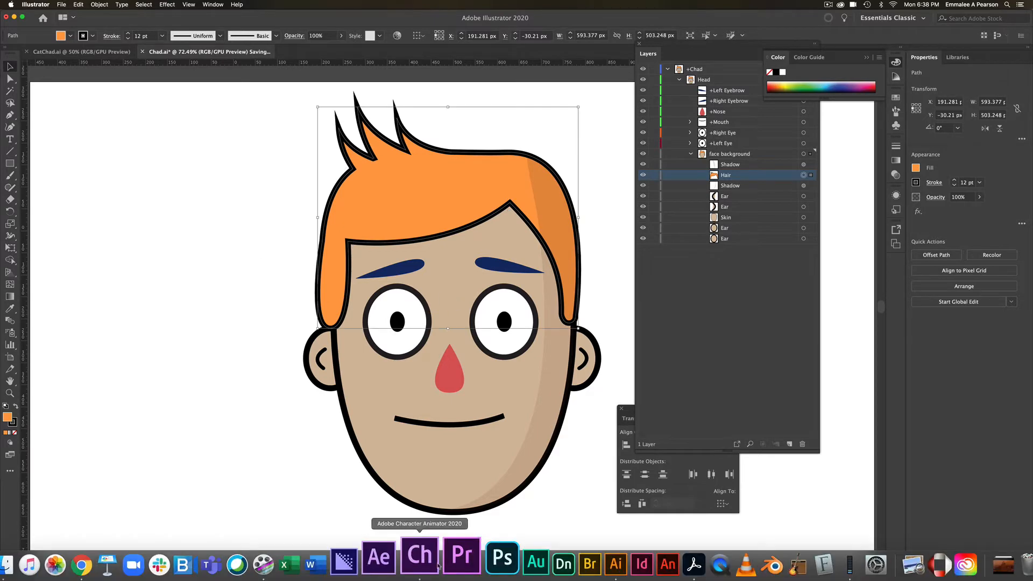
click(437, 565)
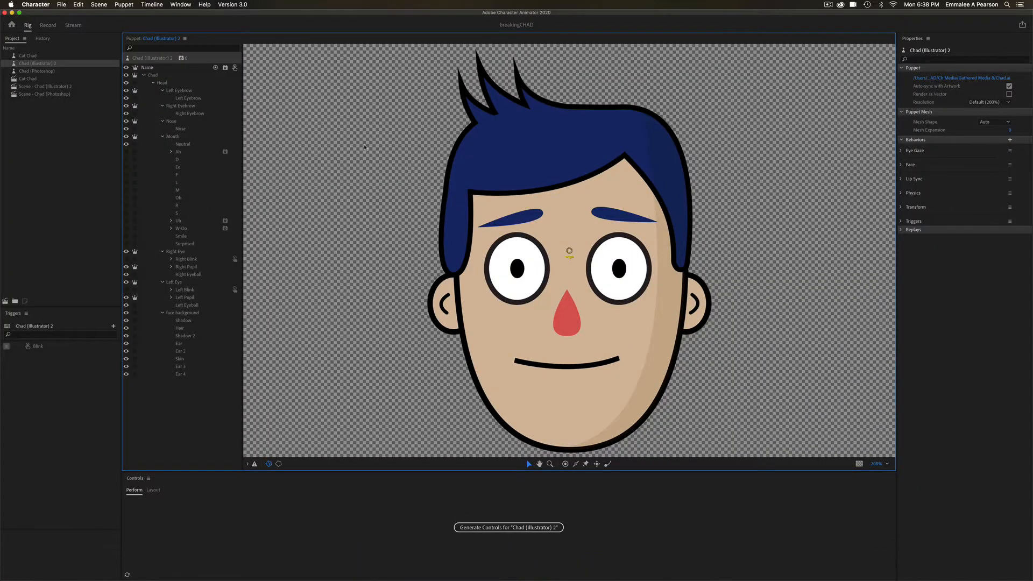
click(47, 25)
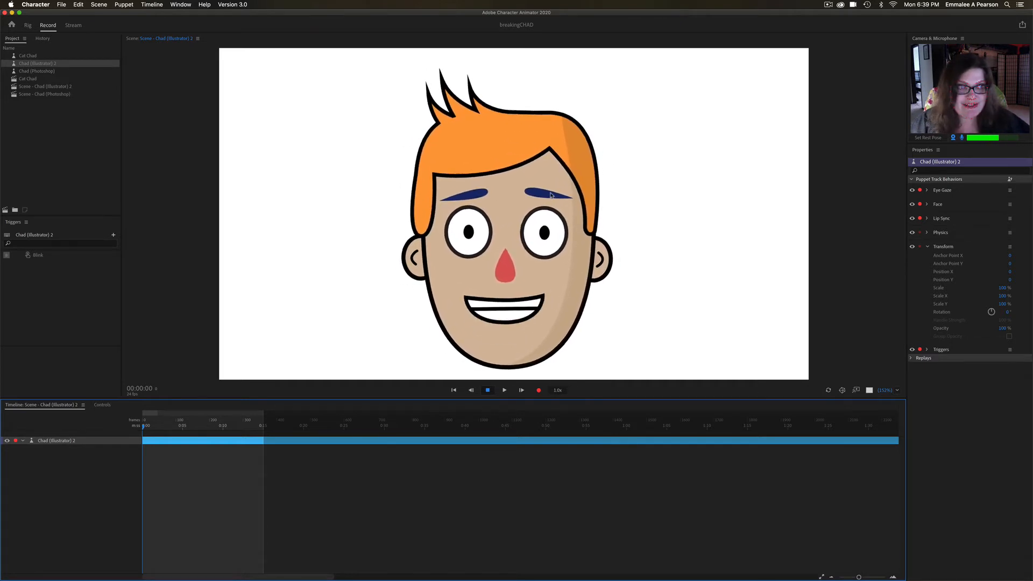
- Return to Illustrator and give both eyebrows the hair's orange fill, with no stroke
mouse_move(623, 575)
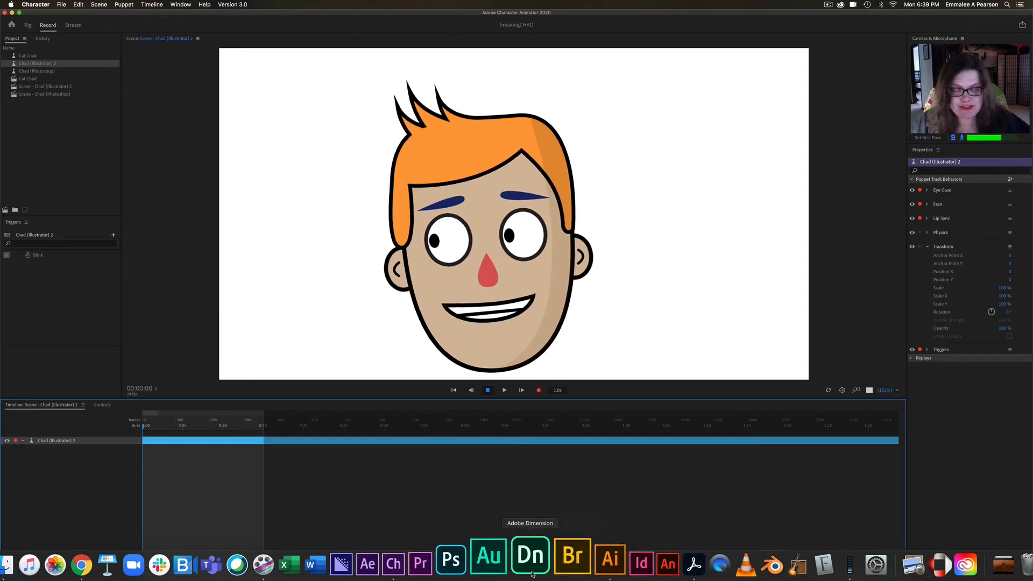
click(580, 550)
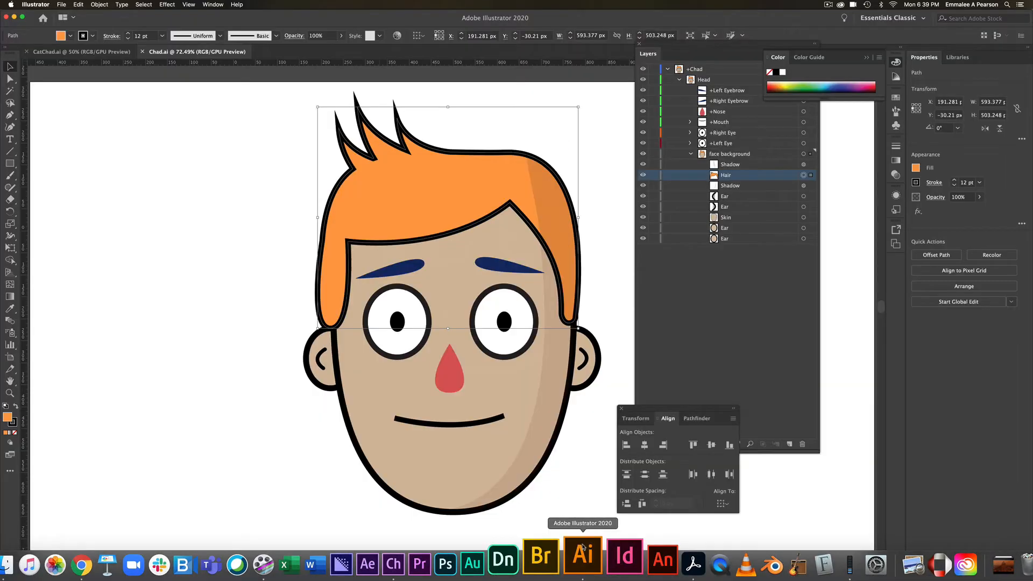
click(409, 271)
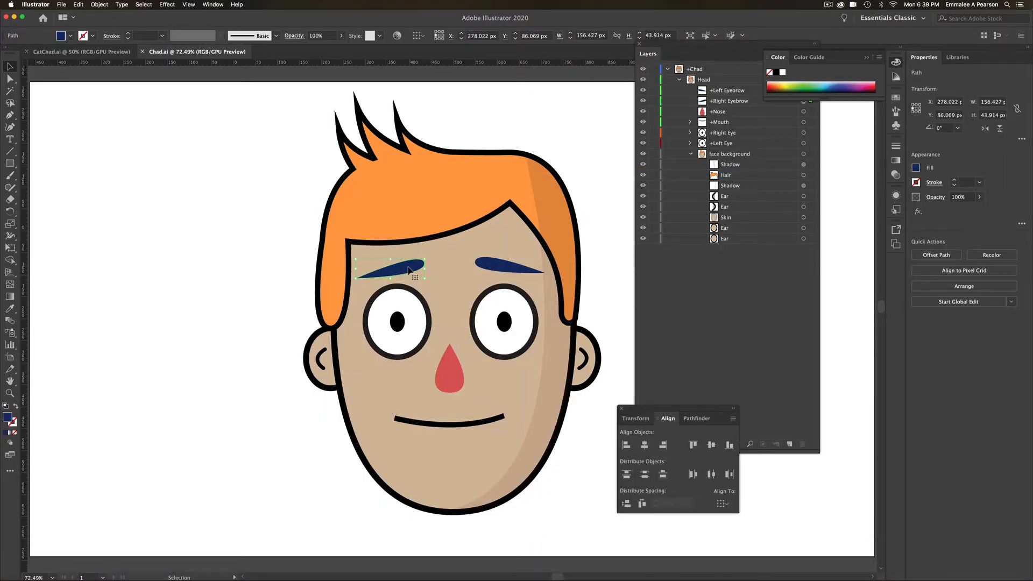
shift+click(490, 271)
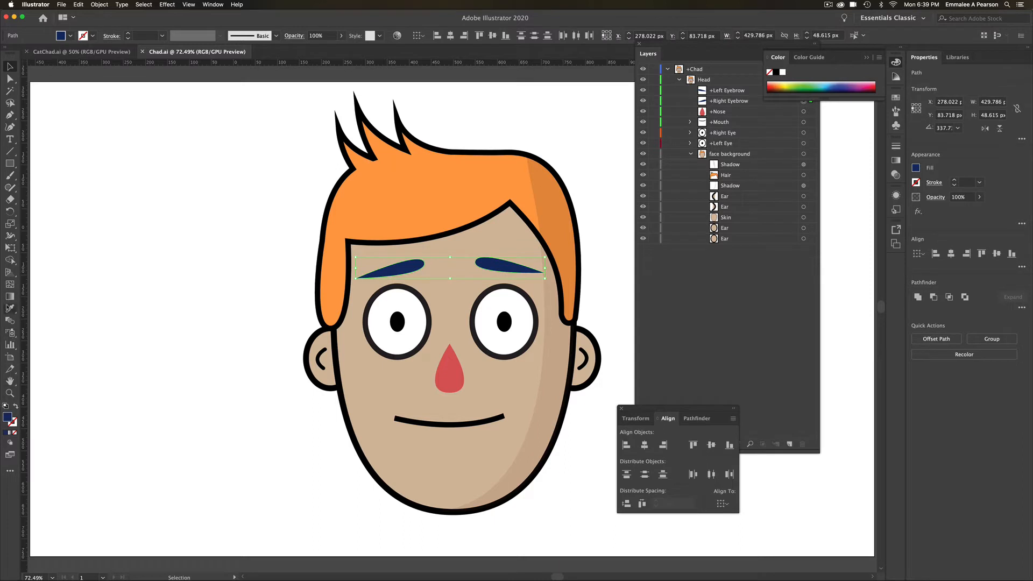
click(9, 309)
click(396, 201)
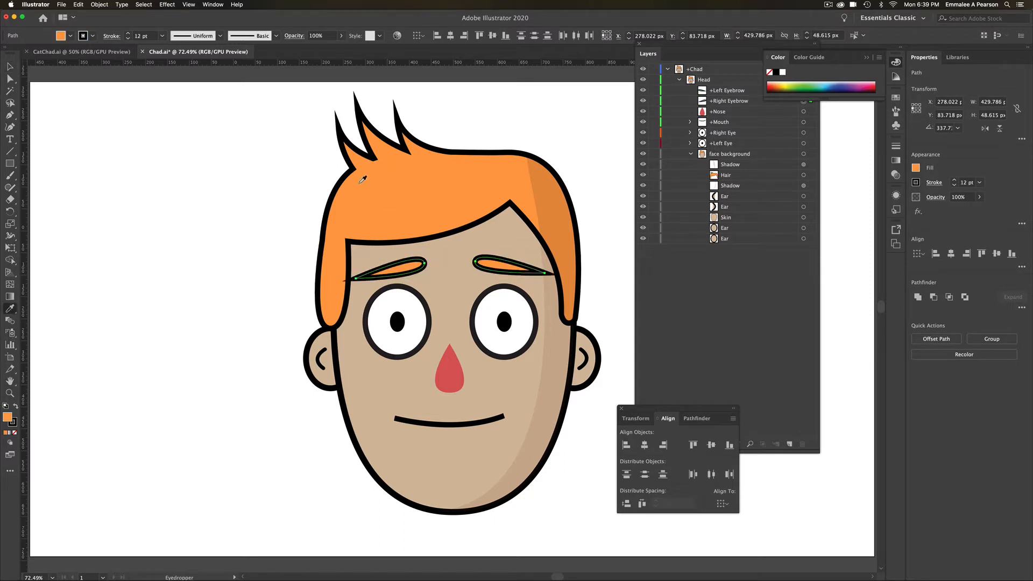
click(12, 423)
click(15, 433)
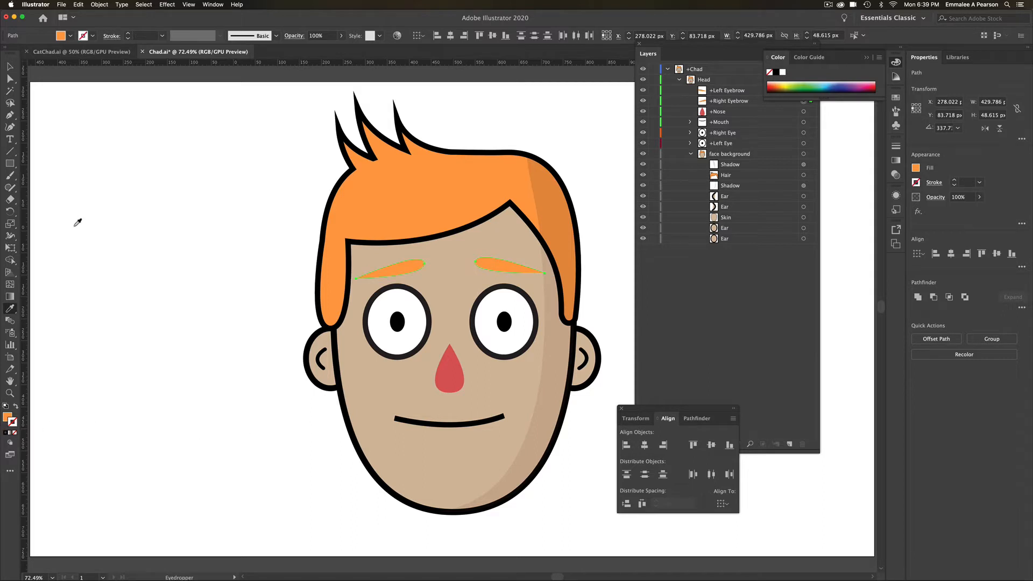
- Sample the face skin with the Eyedropper to give the nose a matching fill and black outline
click(10, 66)
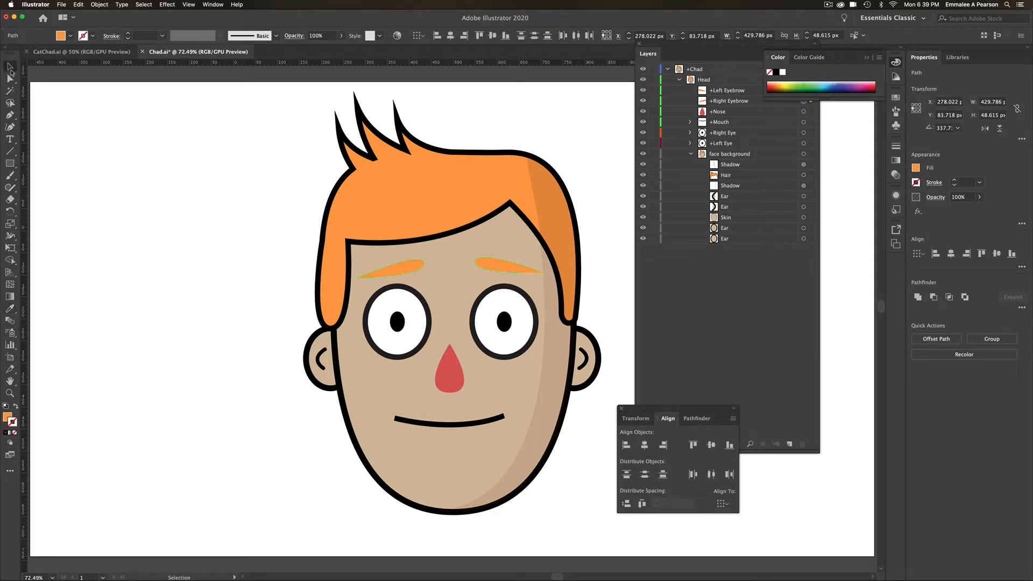
click(450, 373)
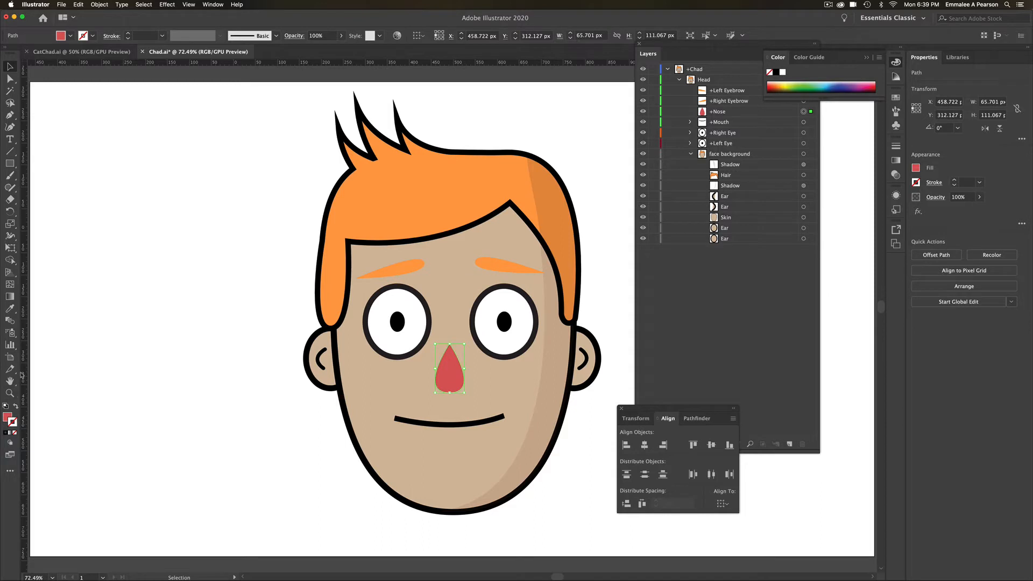
click(9, 308)
click(374, 383)
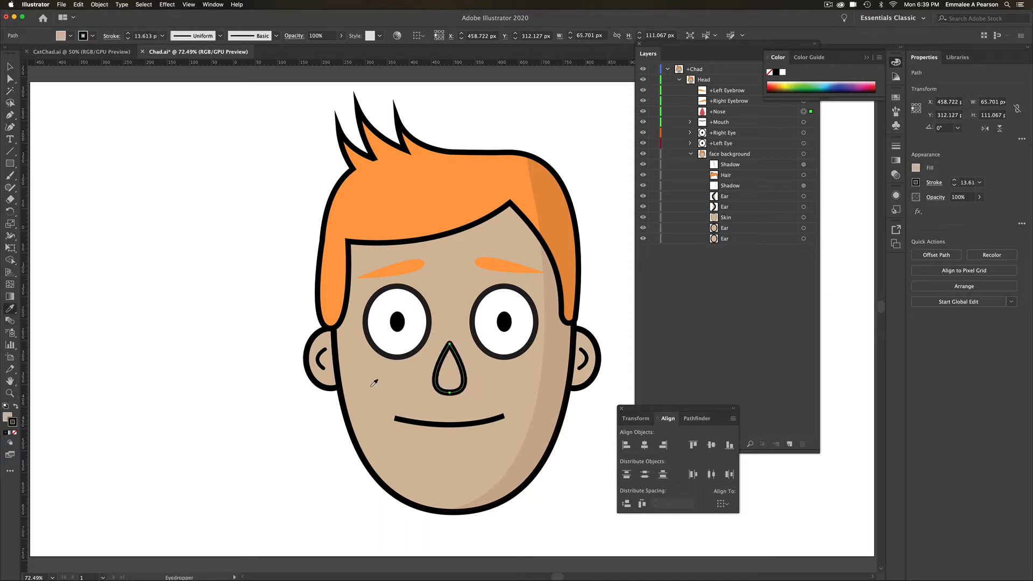
key(v)
key(i)
click(9, 66)
key(Delete)
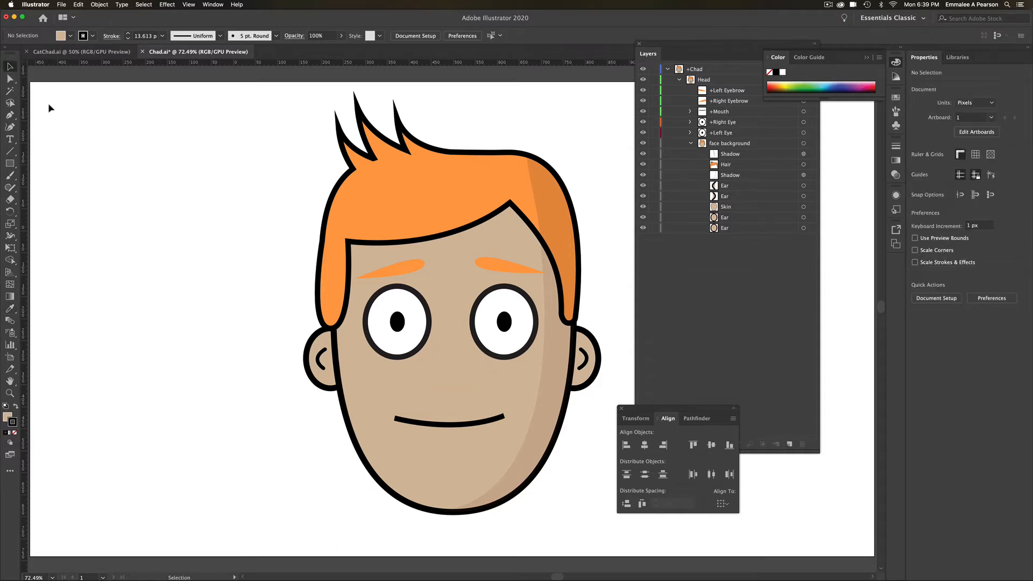
key(super+z)
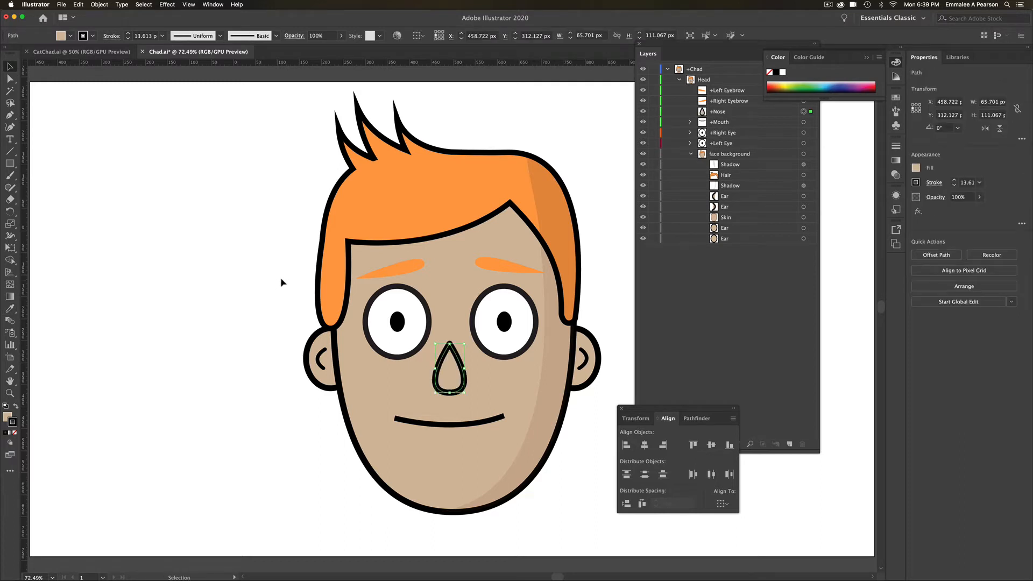
- Save the artwork, check the restyled nose and eyebrows in Character Animator, and save the project
key(super+s)
mouse_move(452, 574)
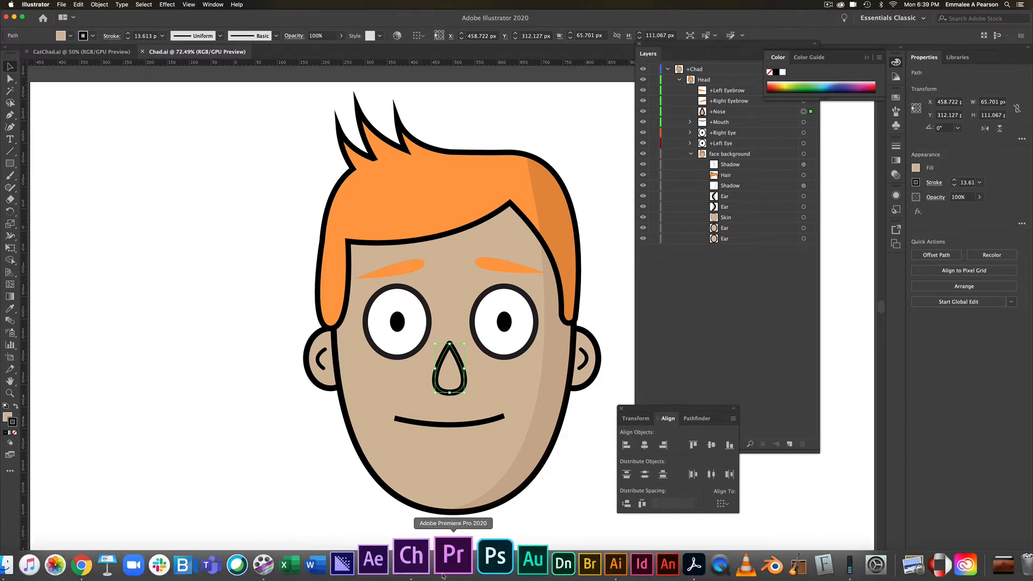
click(419, 574)
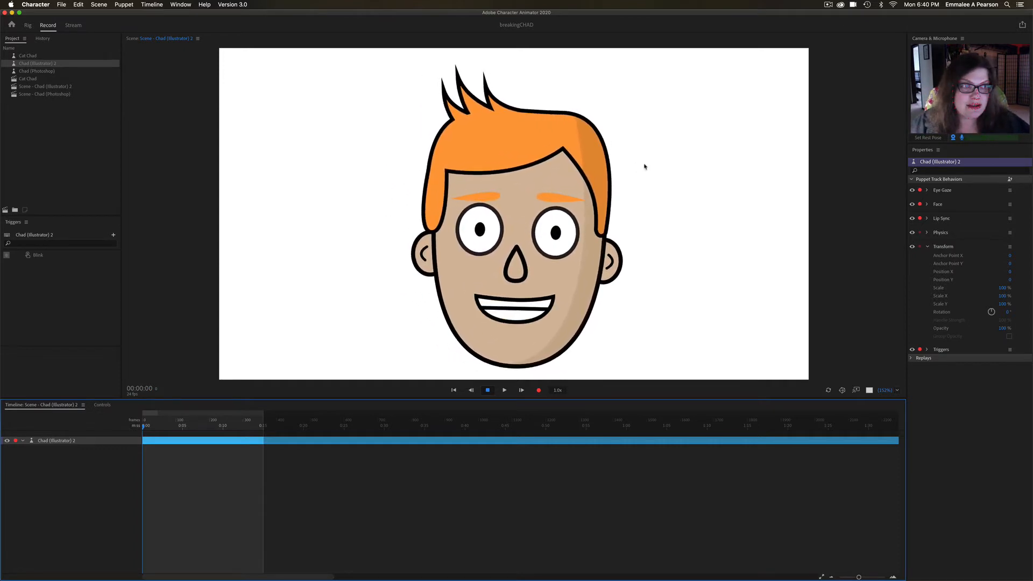
key(super+s)
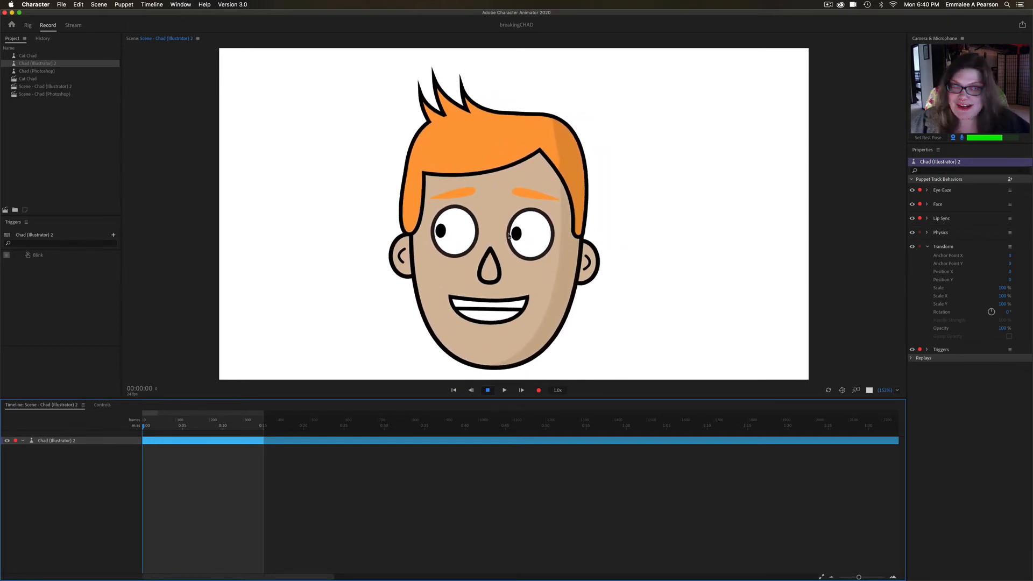
- Open the Cat Chad scene for comparison, and return to Scene - Chad (Illustrator) 2
mouse_move(0, 0)
click(2, 69)
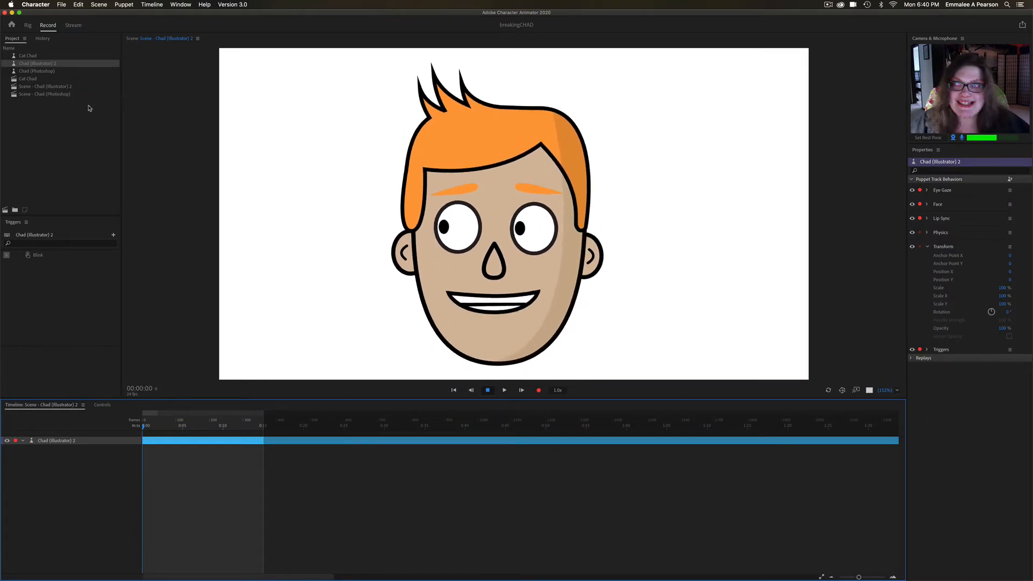
double_click(34, 79)
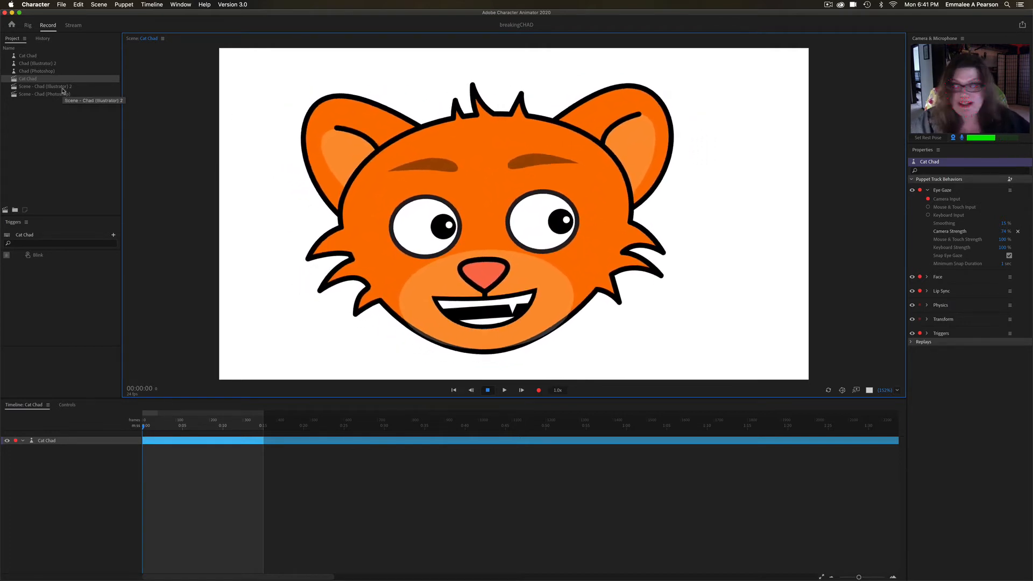
click(62, 89)
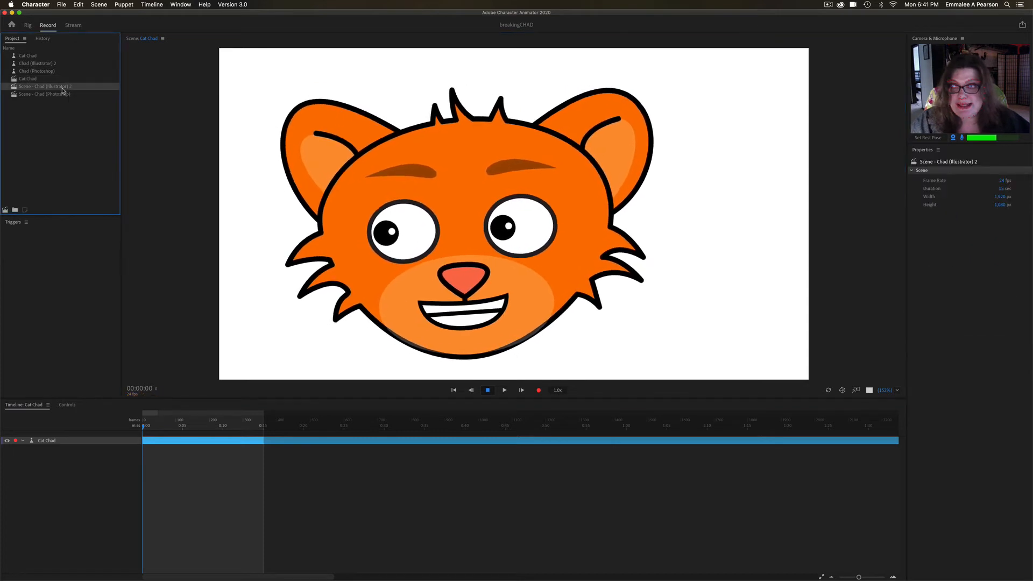
double_click(62, 88)
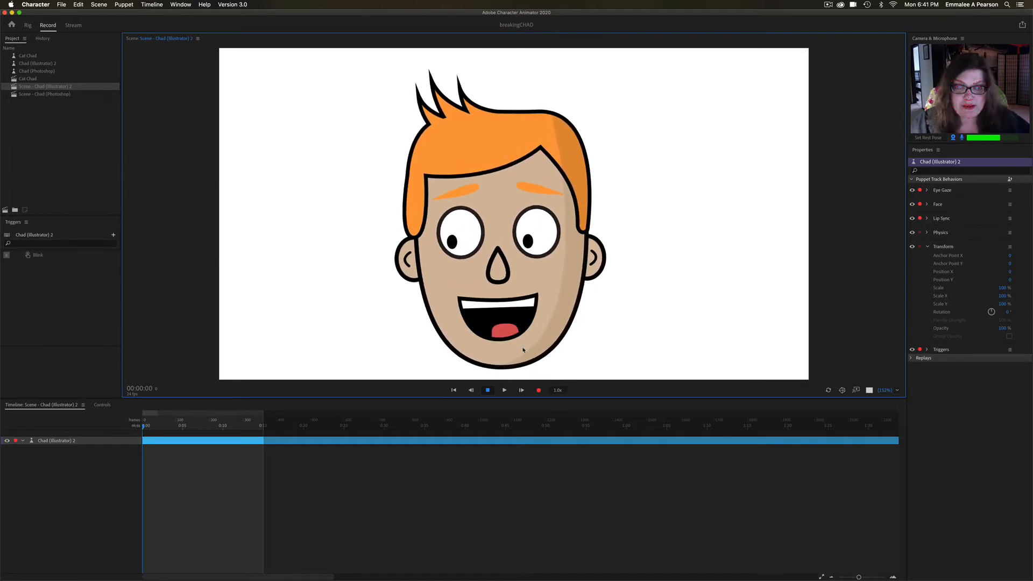
- Switch to Illustrator, clear the floating Color and Align panels away from the Layers panel, and enlarge the Layers panel
mouse_move(481, 574)
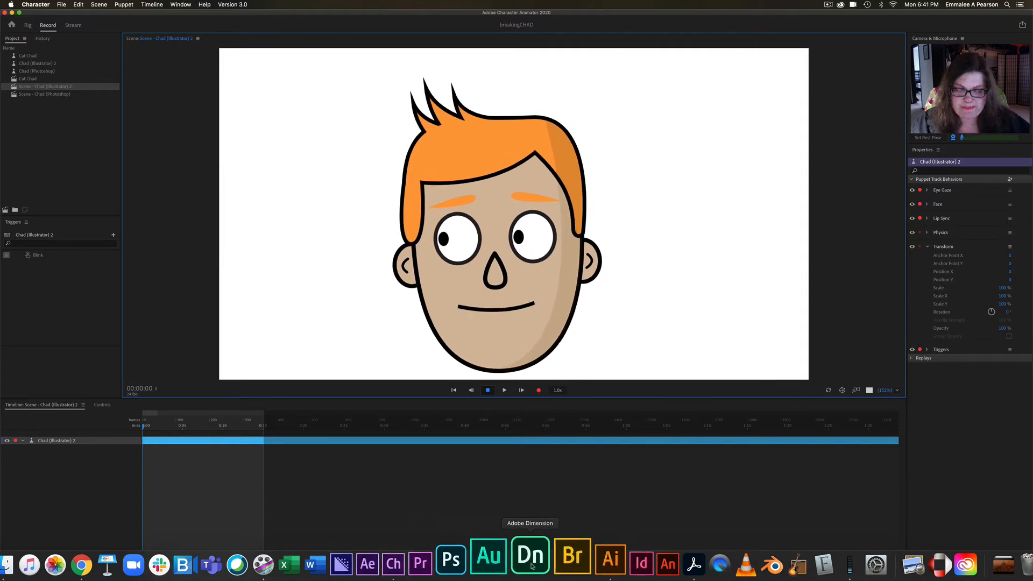
click(591, 565)
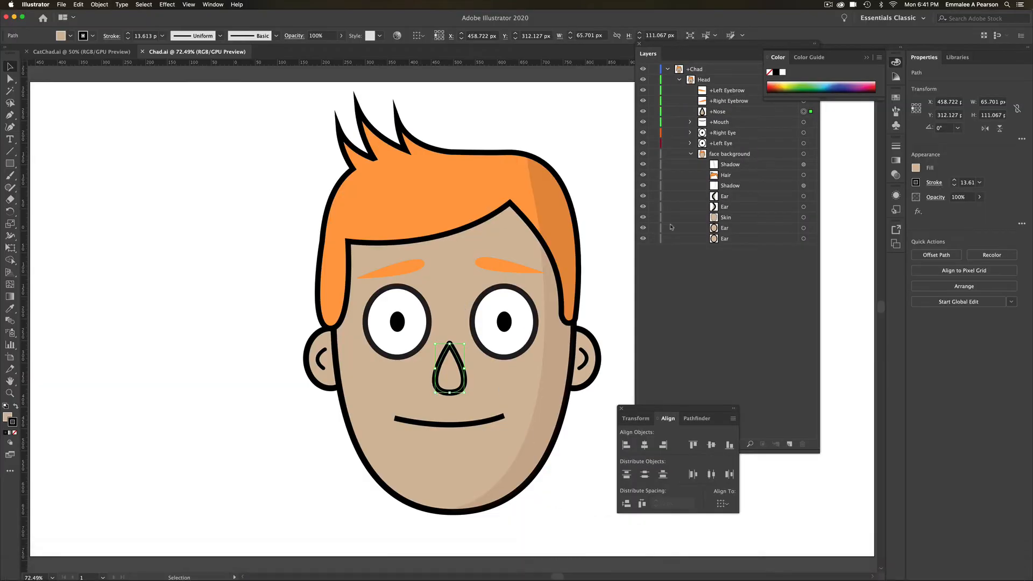
click(867, 59)
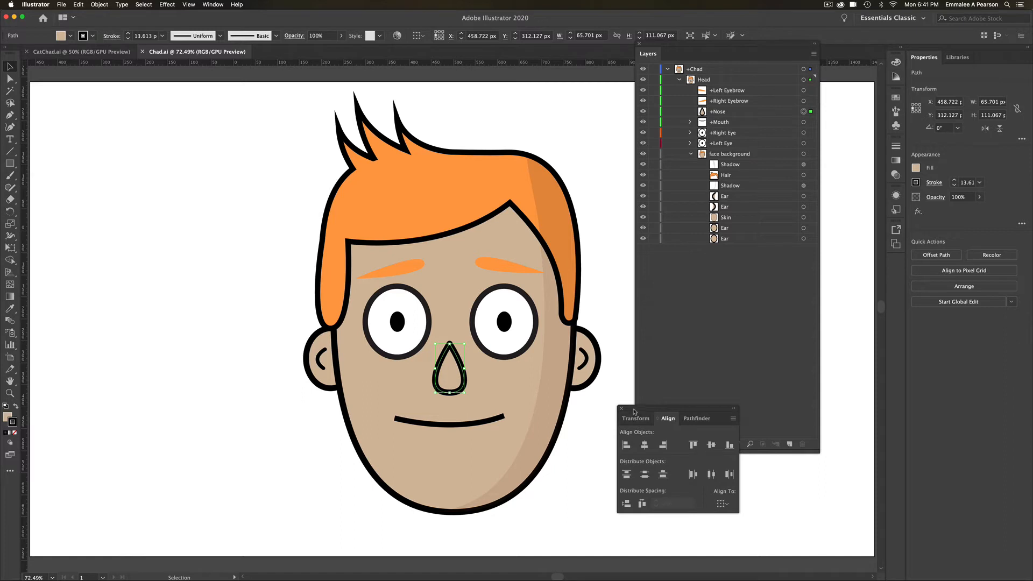
drag(633, 411, 857, 416)
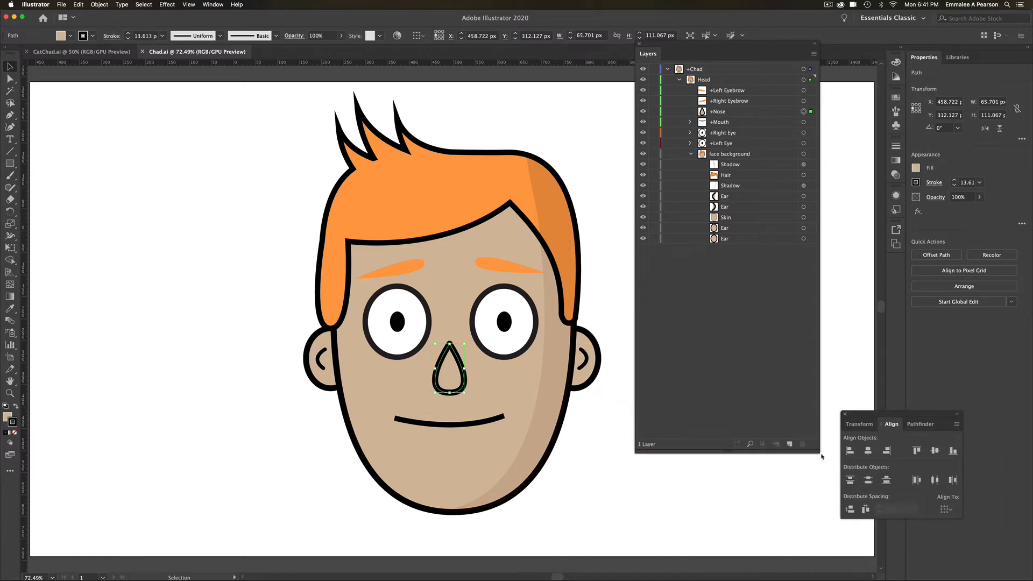
drag(818, 452, 907, 519)
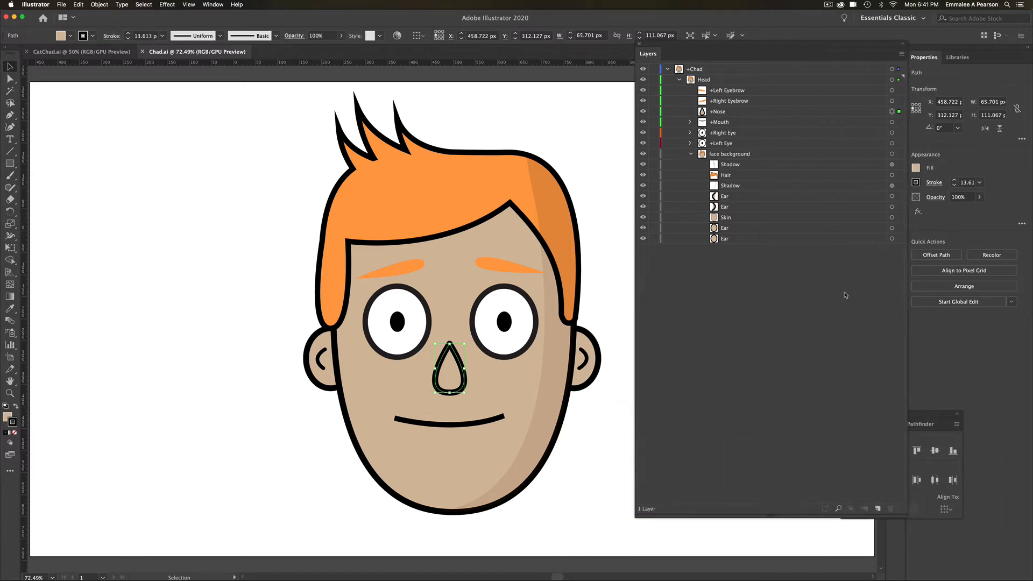
- Remove the plus sign from the nose layer's name so it reads Nose
double_click(713, 113)
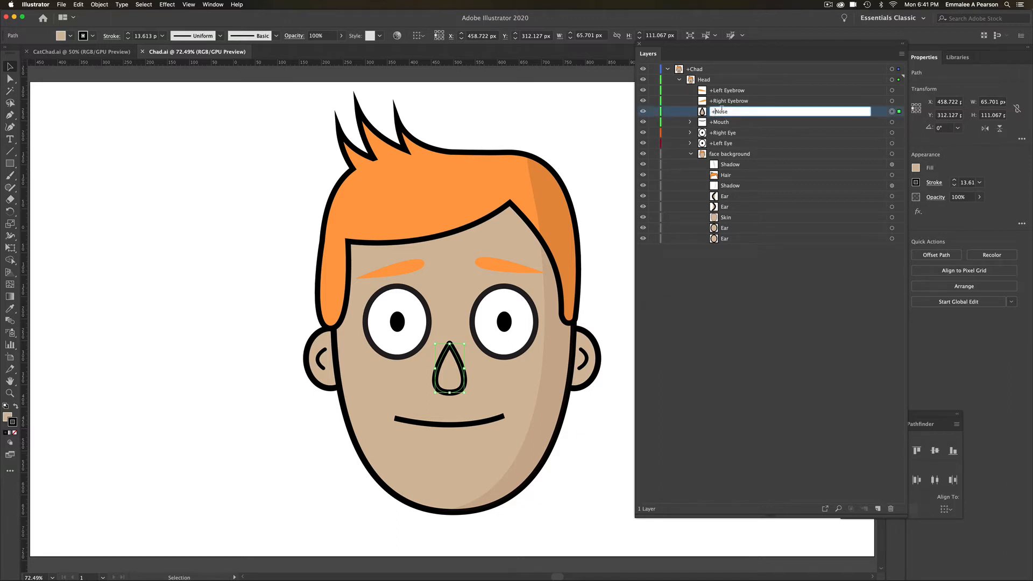
key(BackSpace)
click(642, 346)
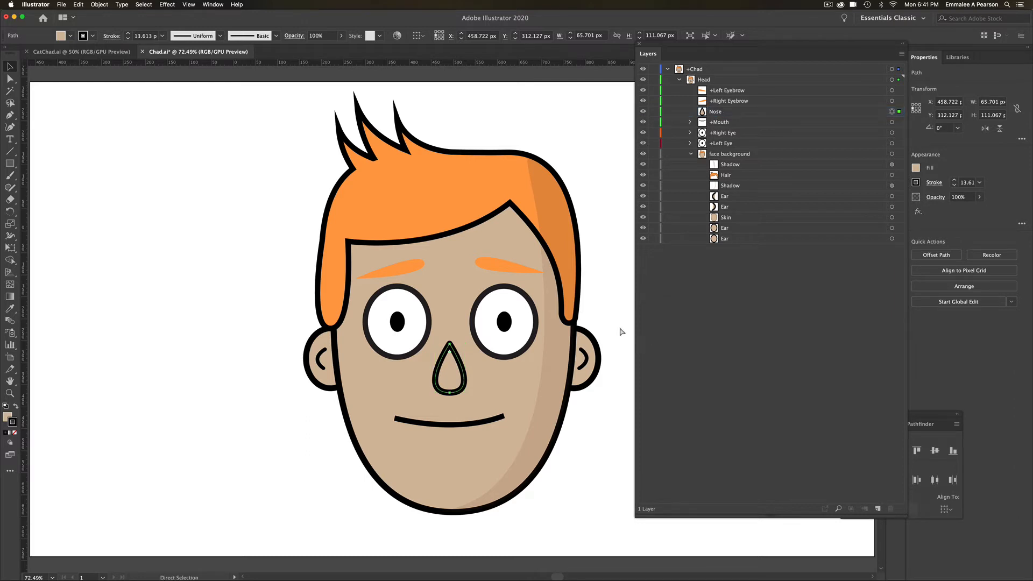
- Save the Illustrator artwork, switch to Character Animator, and open the Chad (Illustrator) 2 puppet in the Rig workspace
key(super+s)
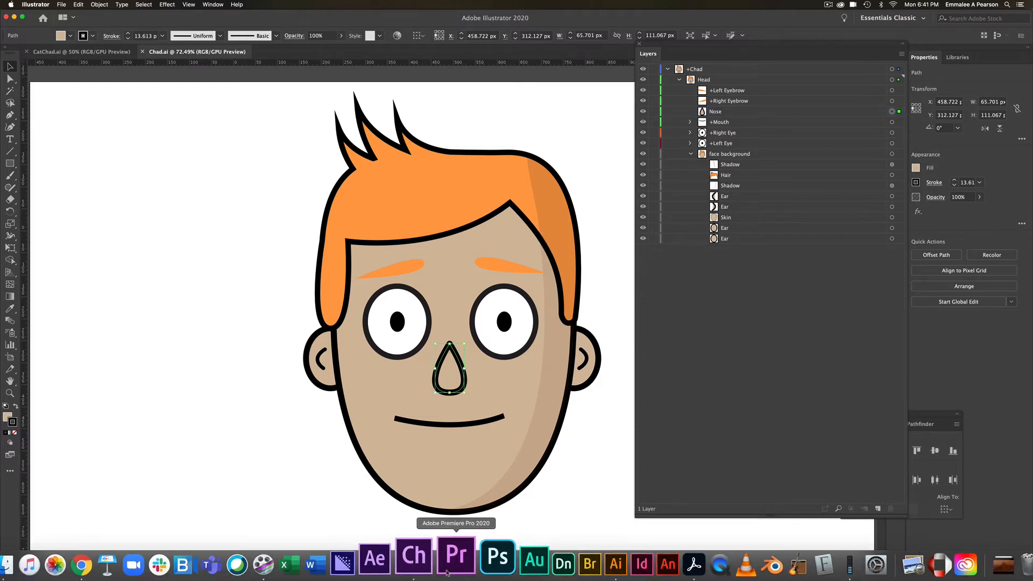
click(434, 552)
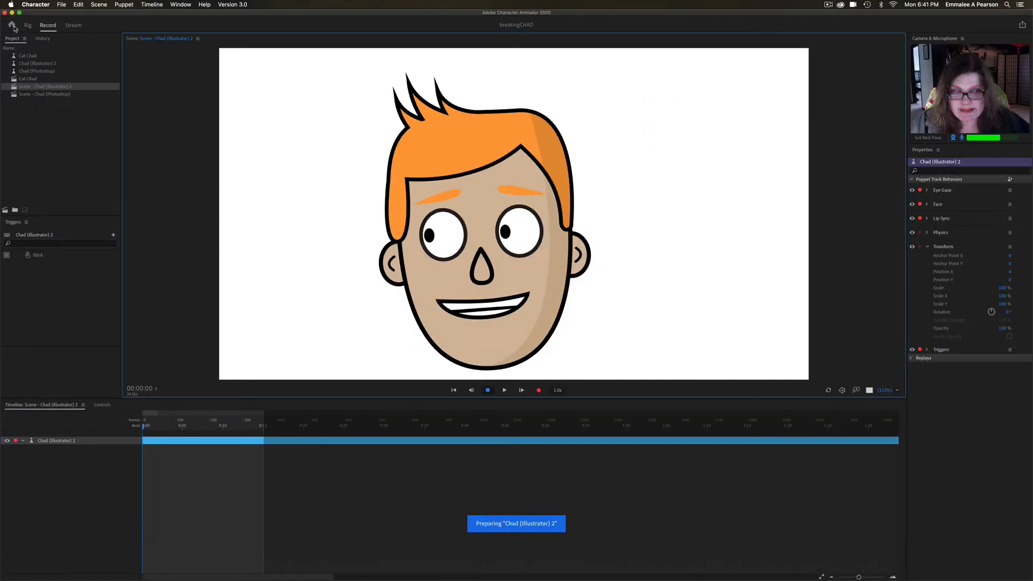
click(32, 25)
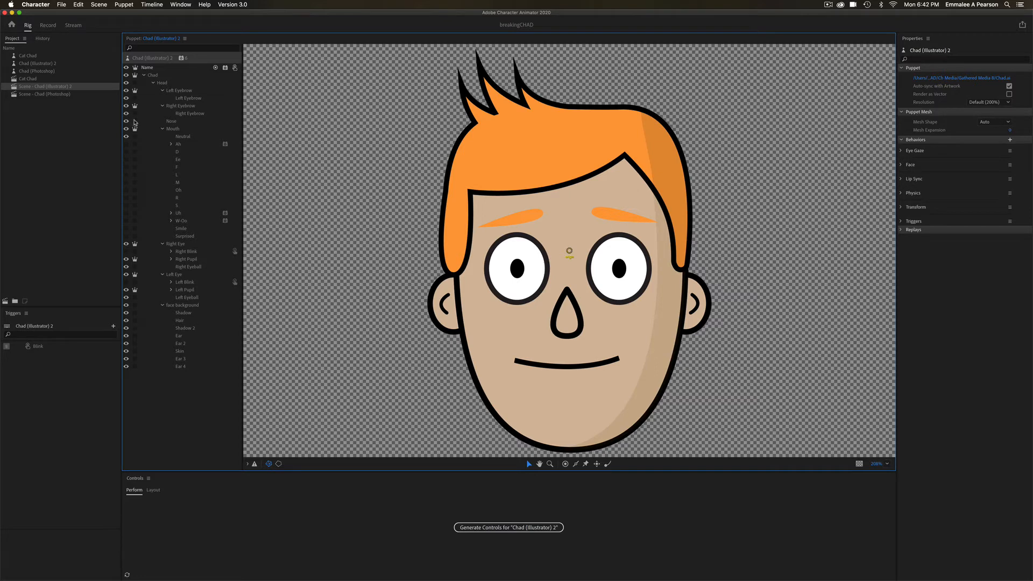
- Switch to Illustrator, expand the Right Eye and Left Eye groups, and preview the Right Eyeball, Right Pupil and Right Blink layers by toggling their visibility
mouse_move(352, 579)
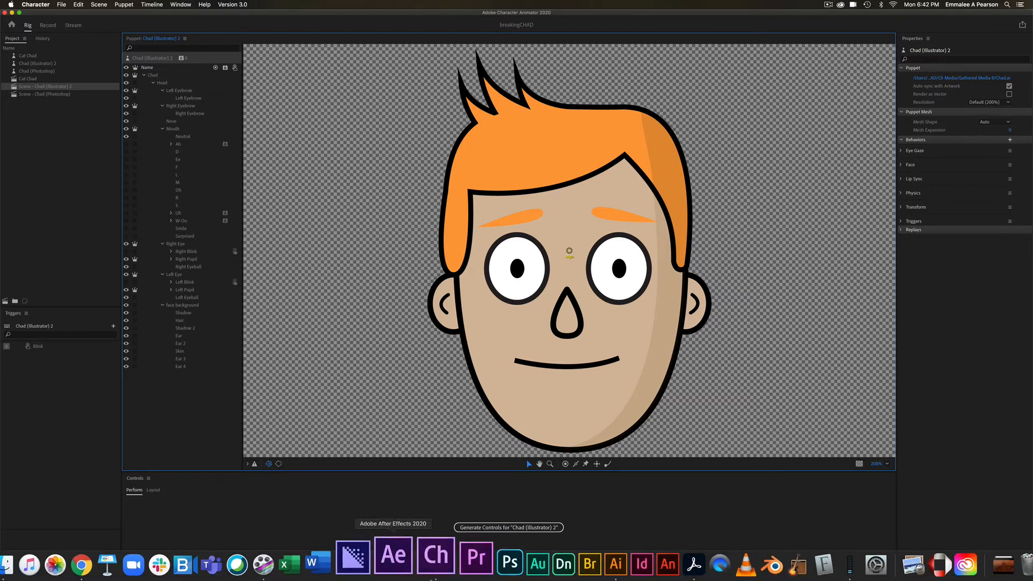
click(581, 567)
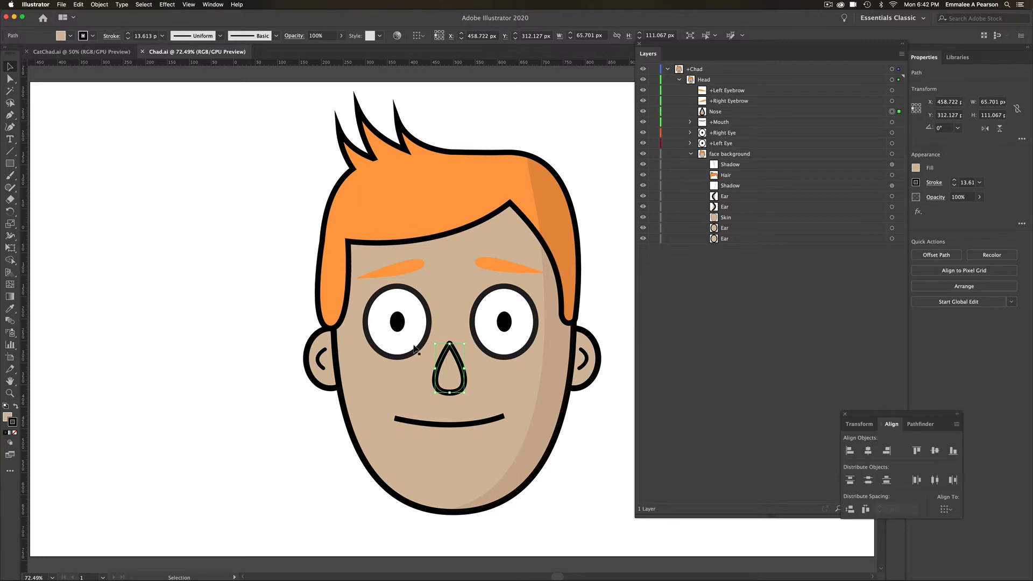
click(691, 133)
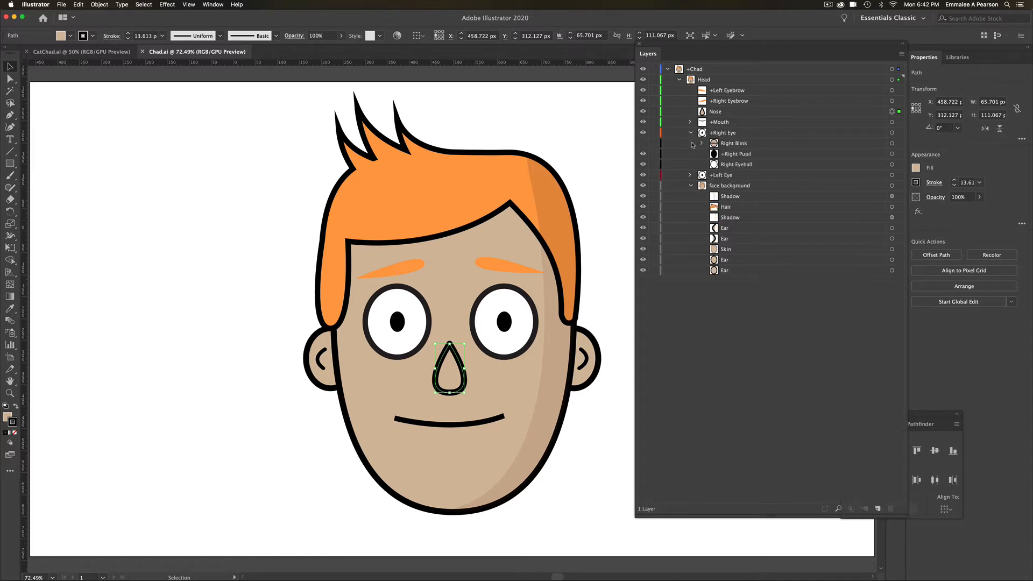
click(691, 174)
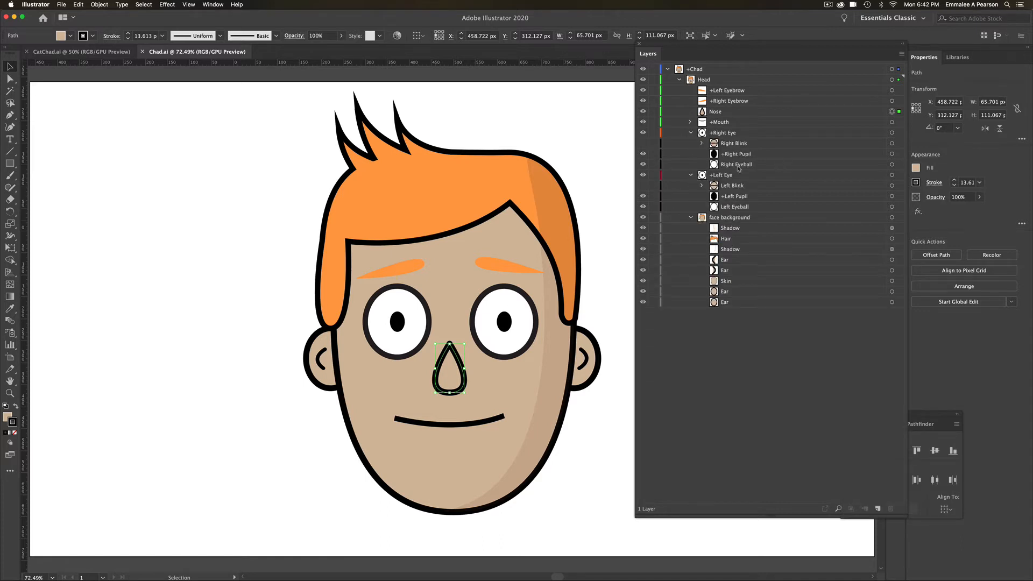
click(643, 164)
click(643, 165)
click(643, 153)
click(642, 154)
click(642, 143)
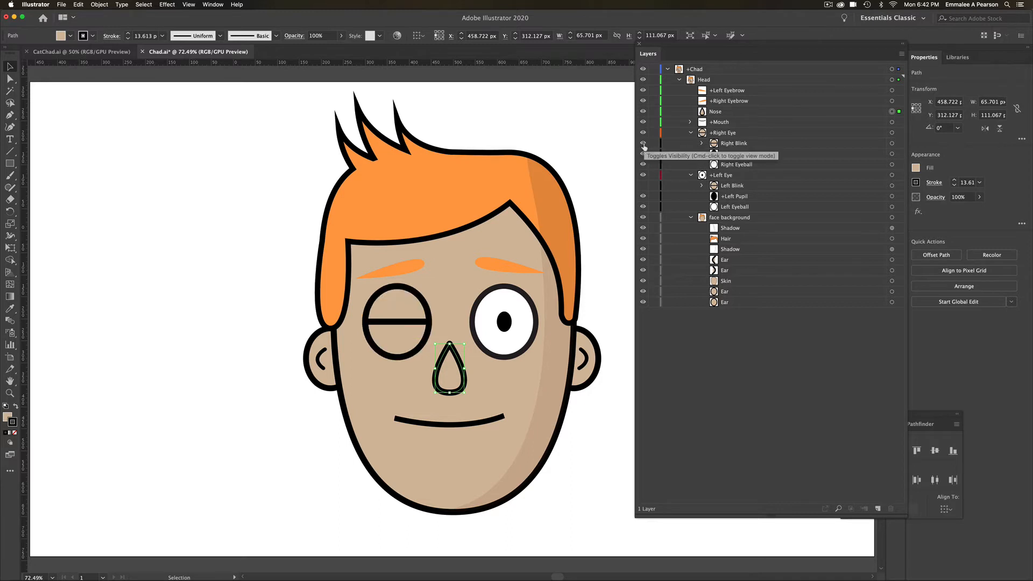
click(643, 143)
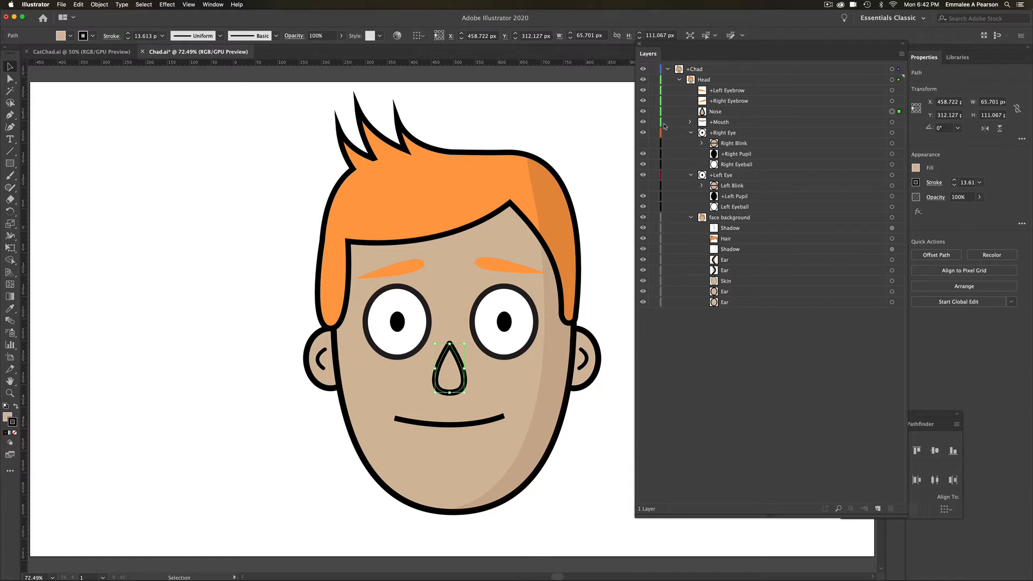
- Expand the Mouth group, hide the Neutral mouth, and preview the Smile and Surprised shapes one at a time
click(689, 122)
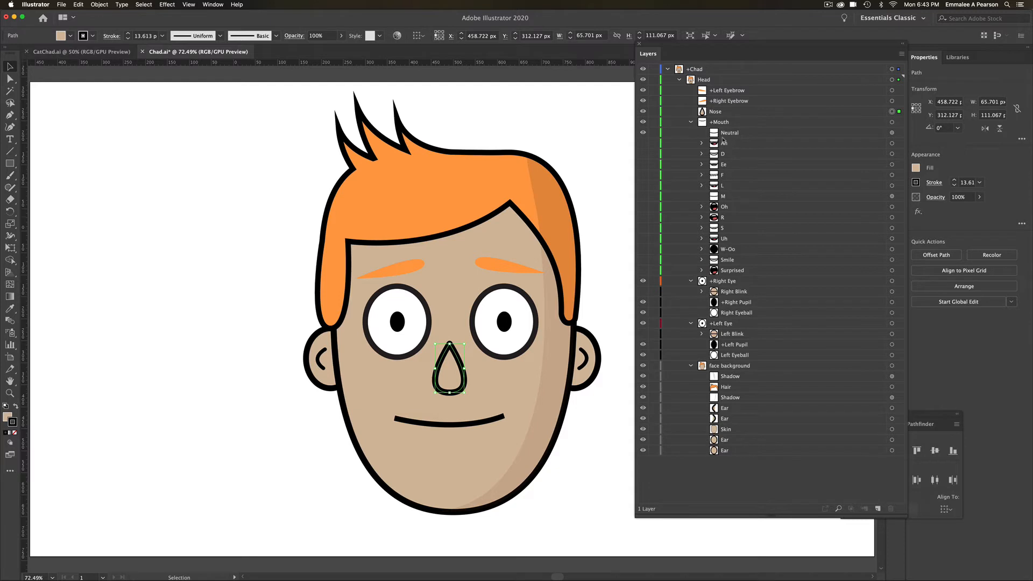
click(642, 134)
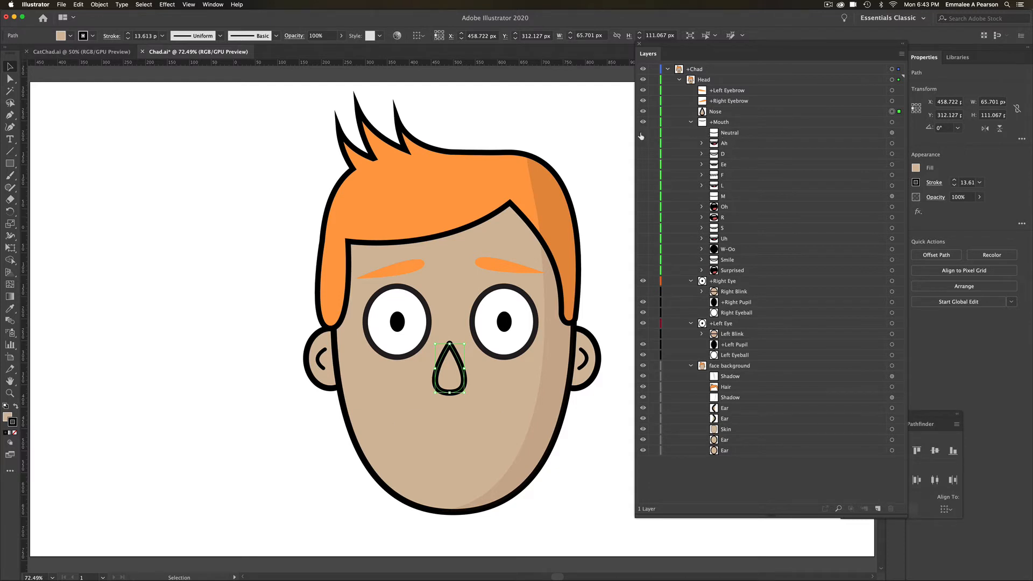
click(642, 261)
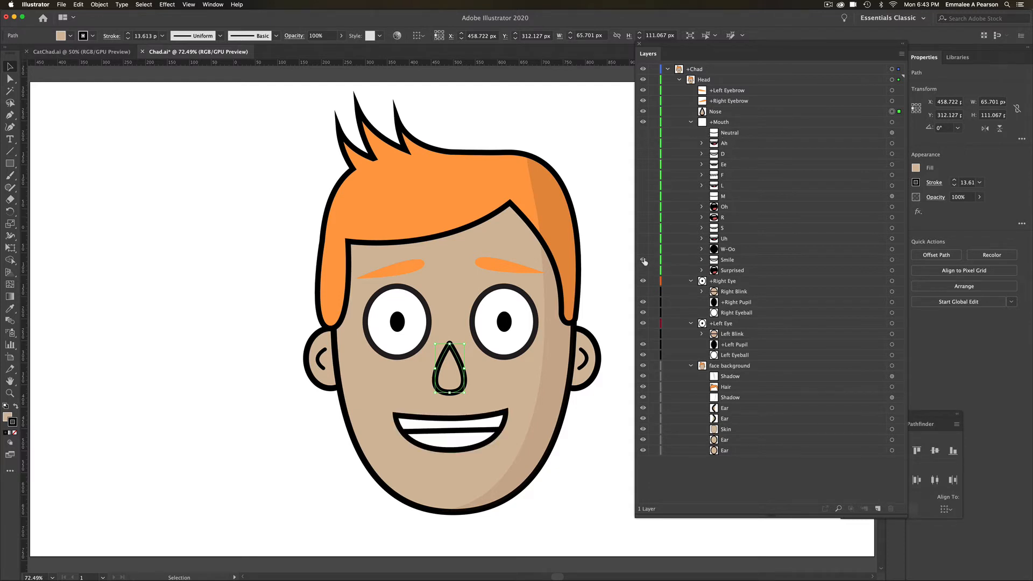
click(642, 261)
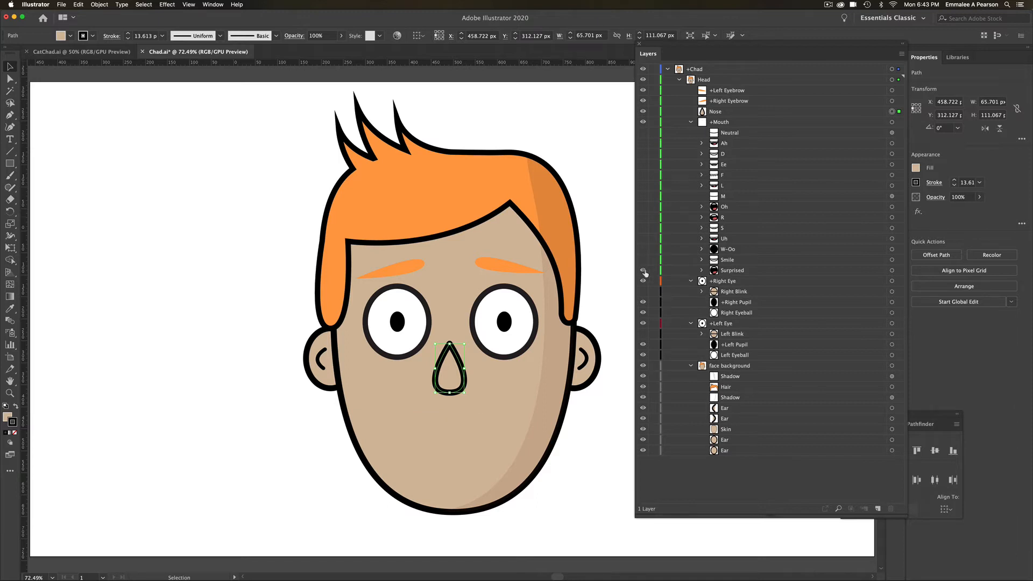
click(643, 271)
click(643, 271)
- Preview the Ah, D, Ee, F, L and M mouth shapes one at a time, hiding each after viewing
click(643, 144)
click(644, 143)
click(642, 154)
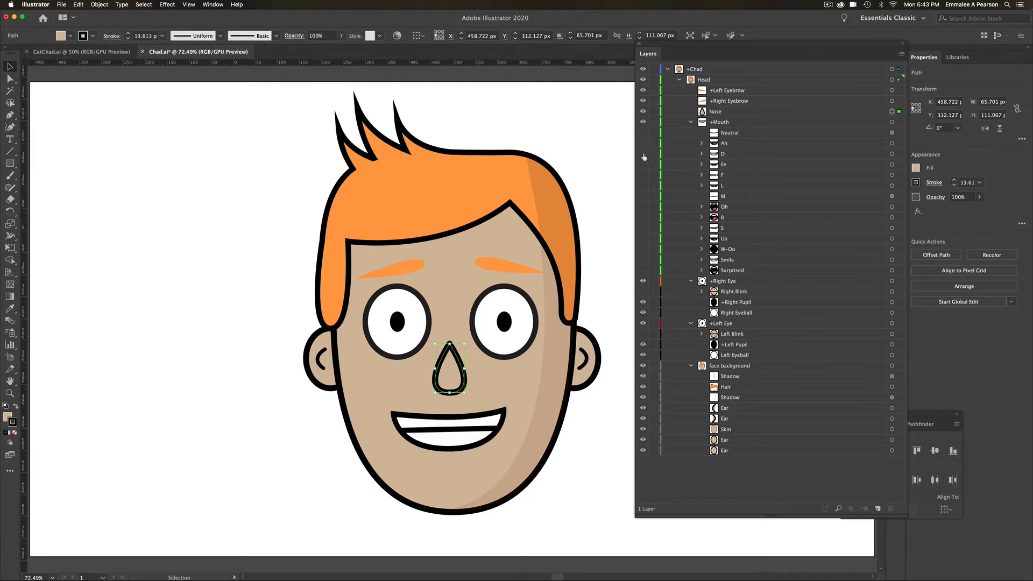
click(643, 154)
click(642, 164)
click(644, 164)
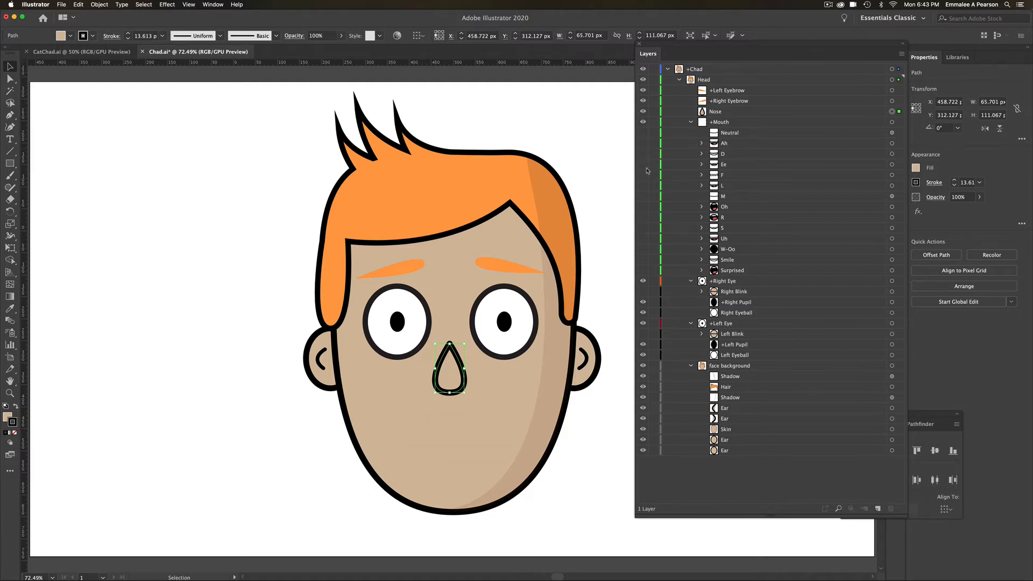
click(643, 174)
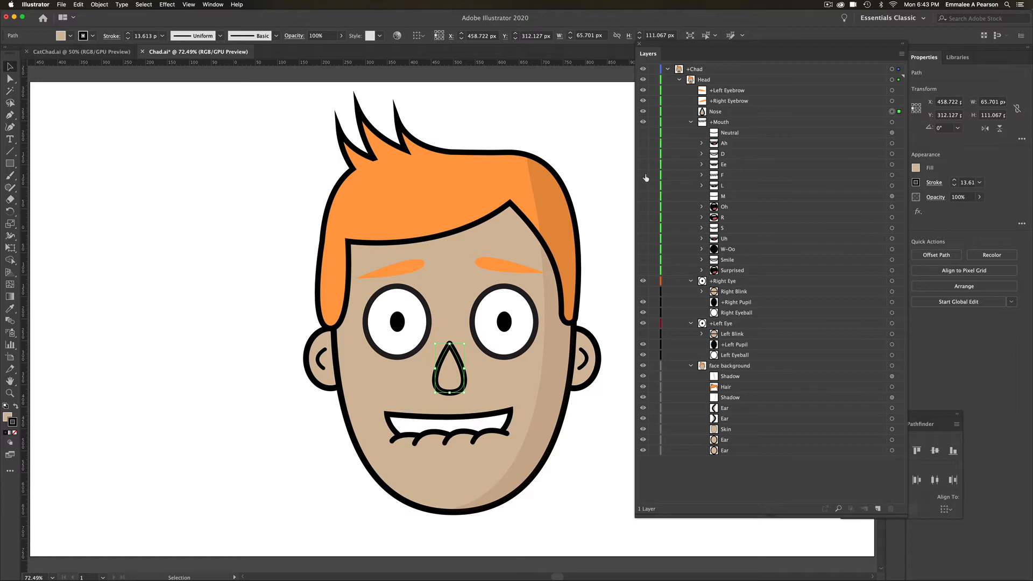
click(644, 175)
click(643, 185)
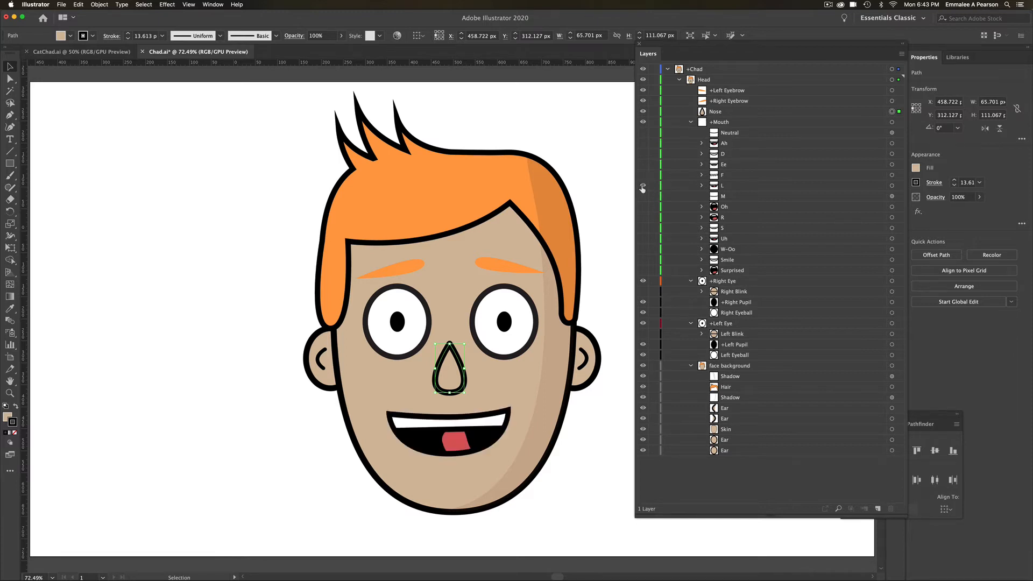
click(643, 185)
click(642, 185)
click(642, 196)
click(642, 185)
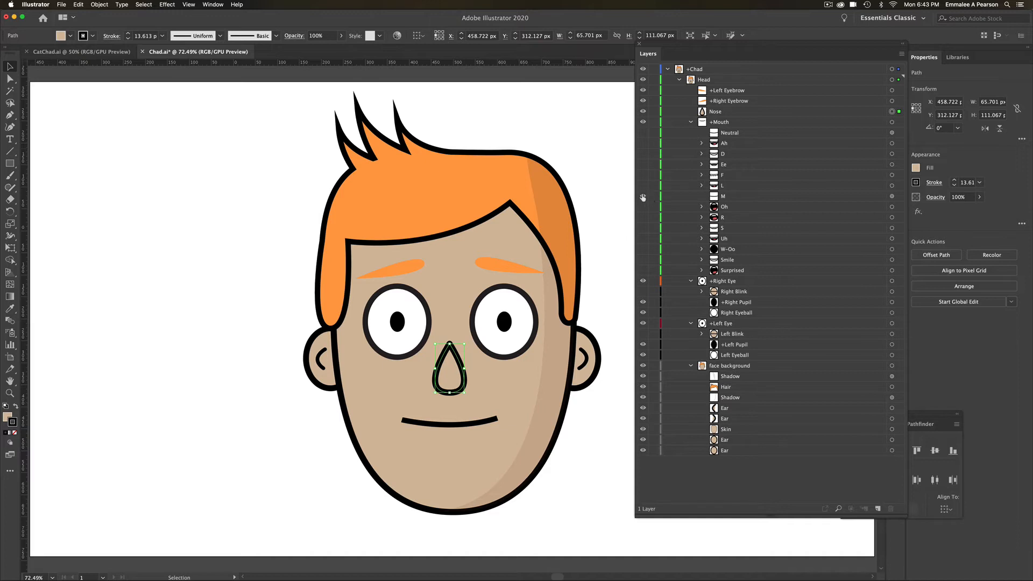
click(642, 196)
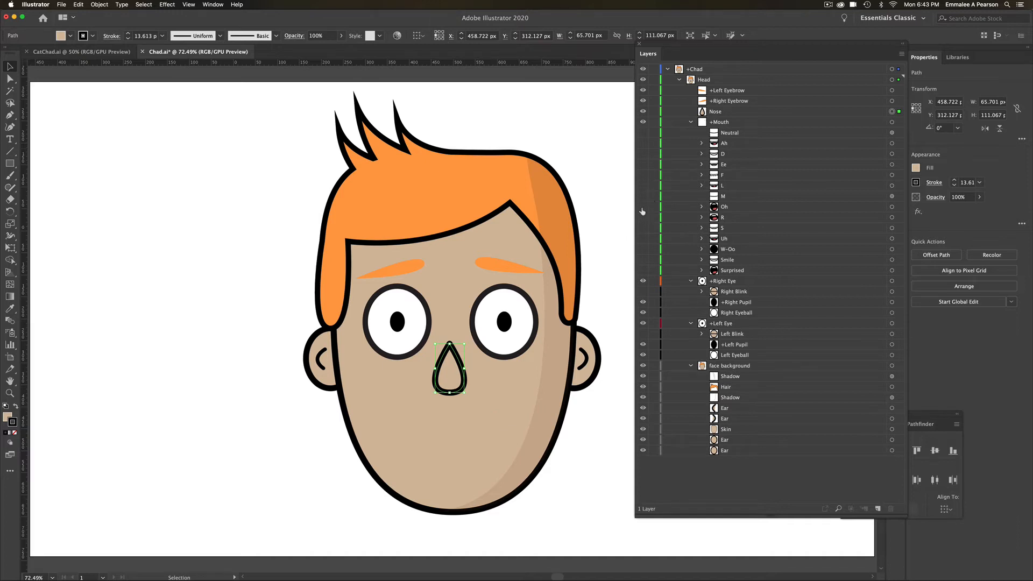
- Preview the Oh, R, S, Uh and W-Oo mouth shapes one at a time, and show the Neutral mouth again
click(643, 206)
click(642, 207)
click(643, 217)
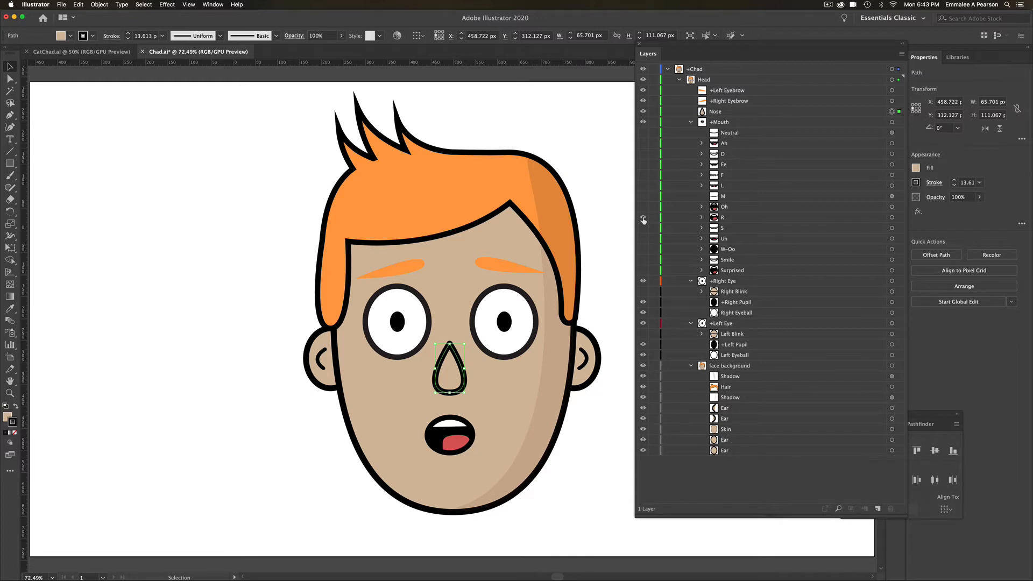
click(643, 217)
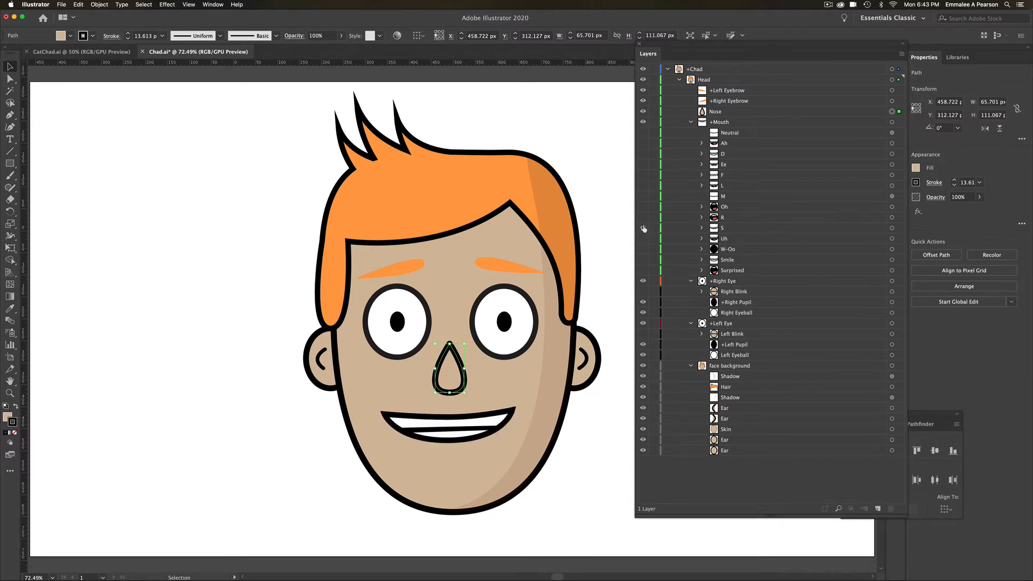
click(643, 228)
click(644, 238)
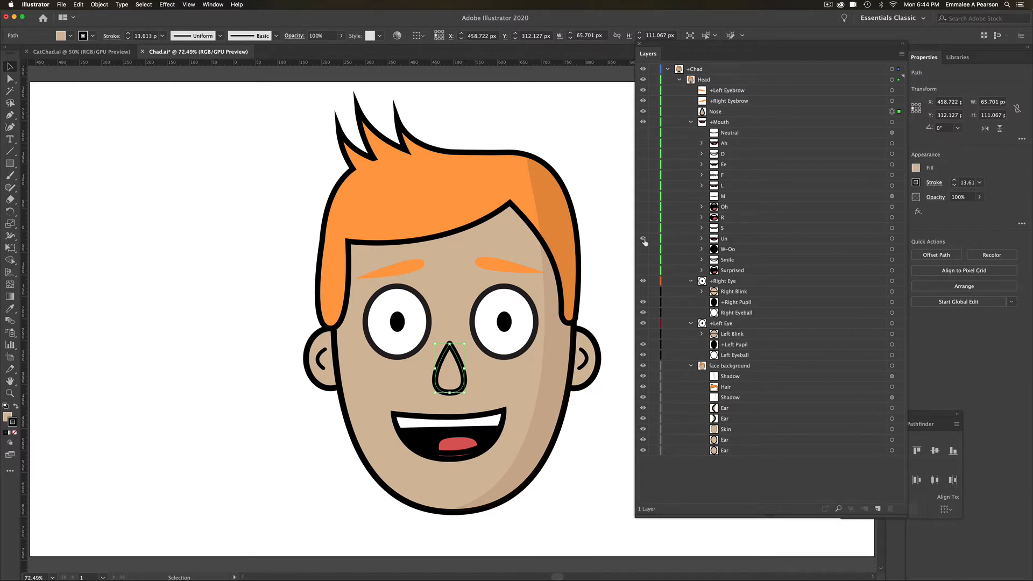
click(643, 241)
click(643, 249)
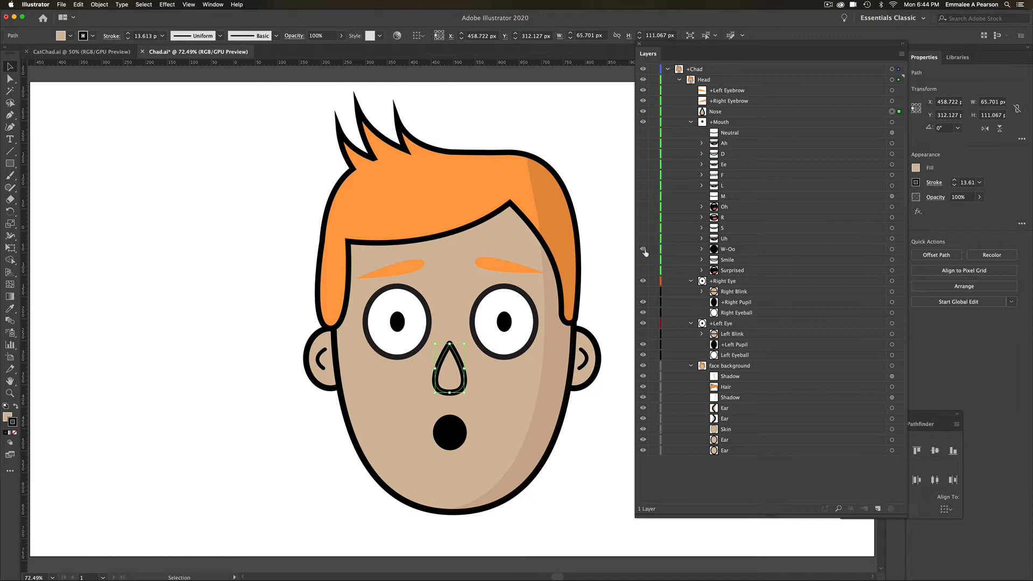
click(644, 249)
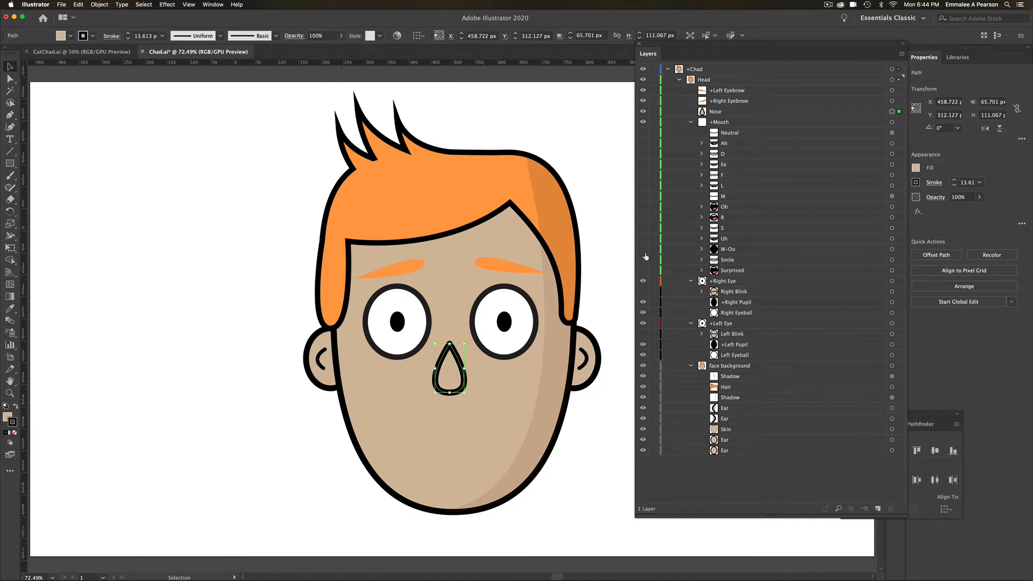
click(643, 133)
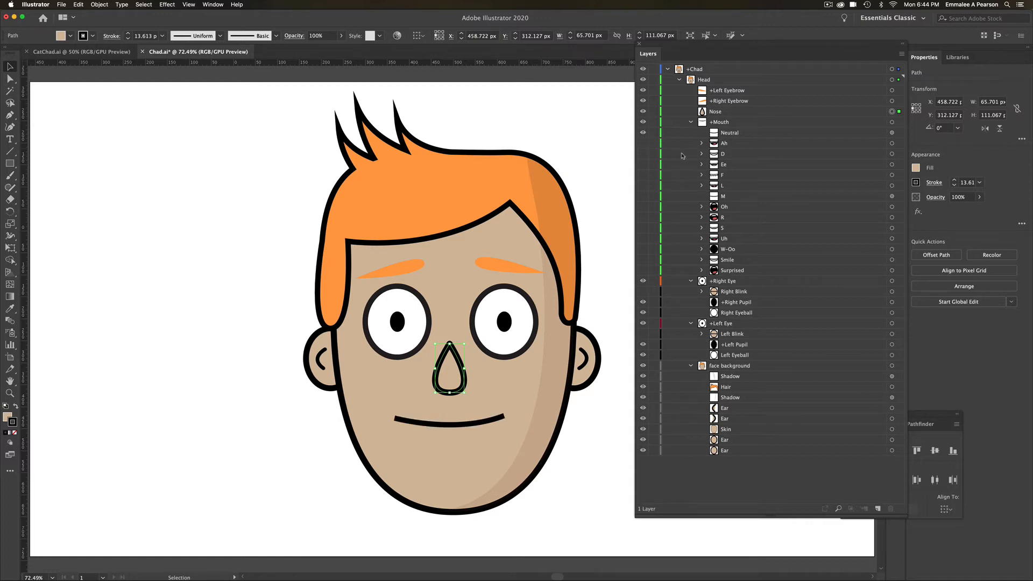
- Switch to Character Animator, view the puppet in the Record workspace, and turn the camera input off and back on
key(a)
click(430, 557)
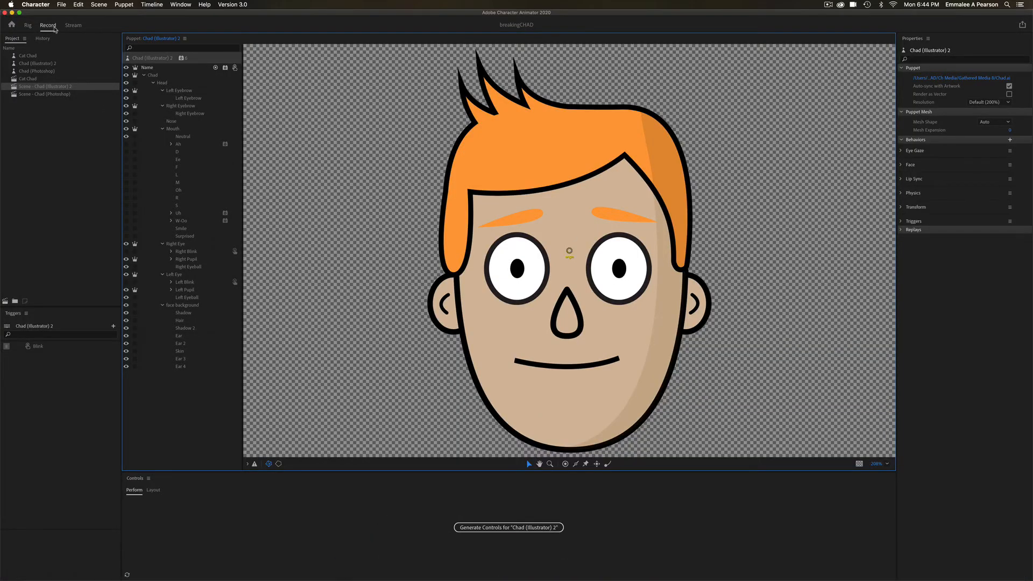
click(54, 28)
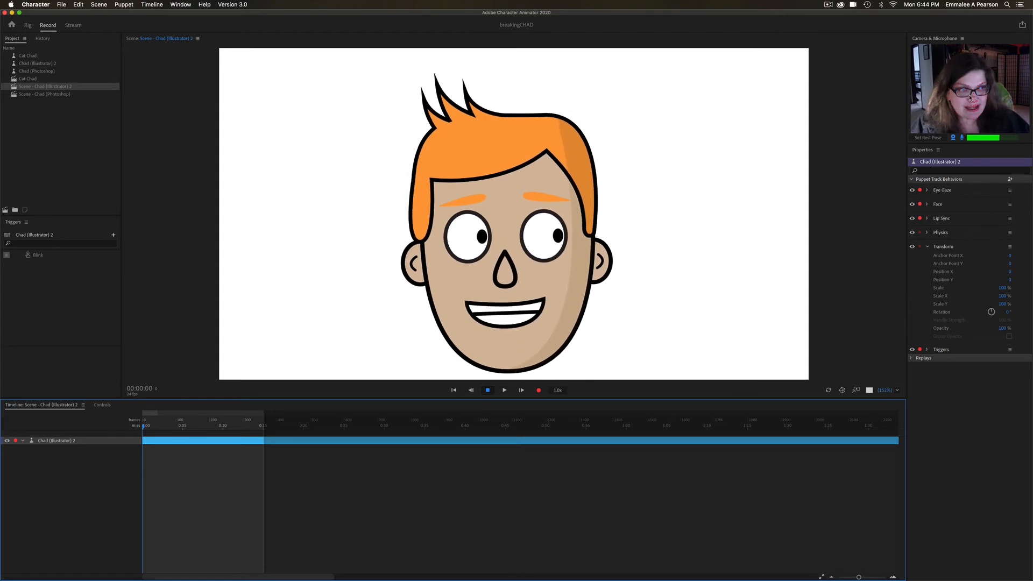
click(953, 138)
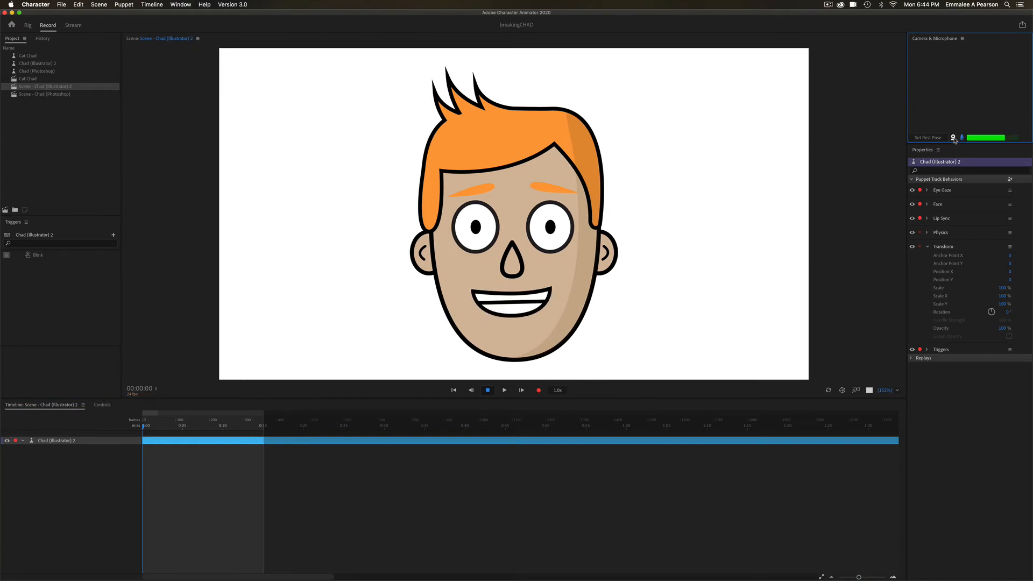
click(952, 138)
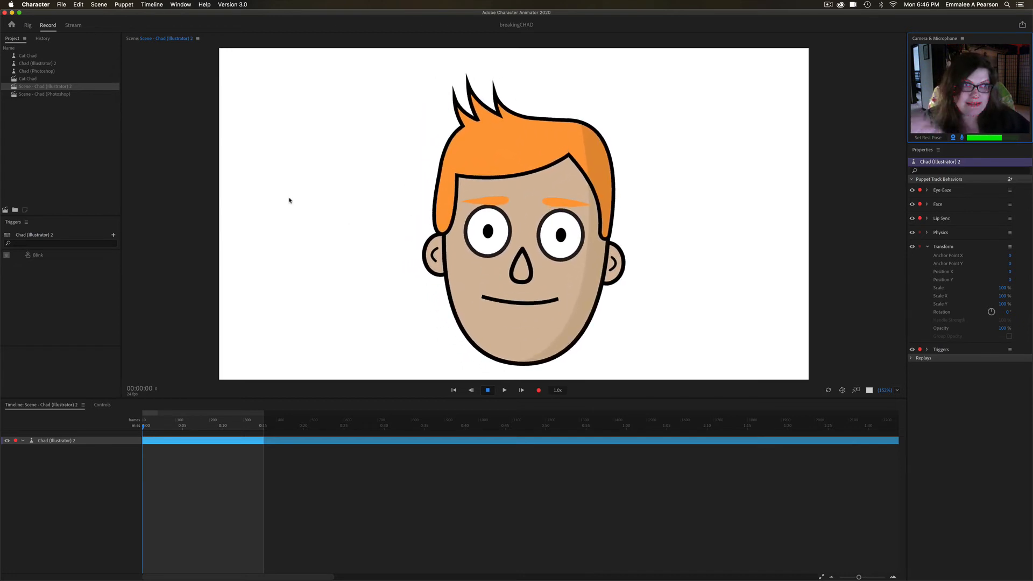
- Return to the Rig workspace and inspect the tags and attachments of the Right Eyebrow, face background and Head layers
click(28, 25)
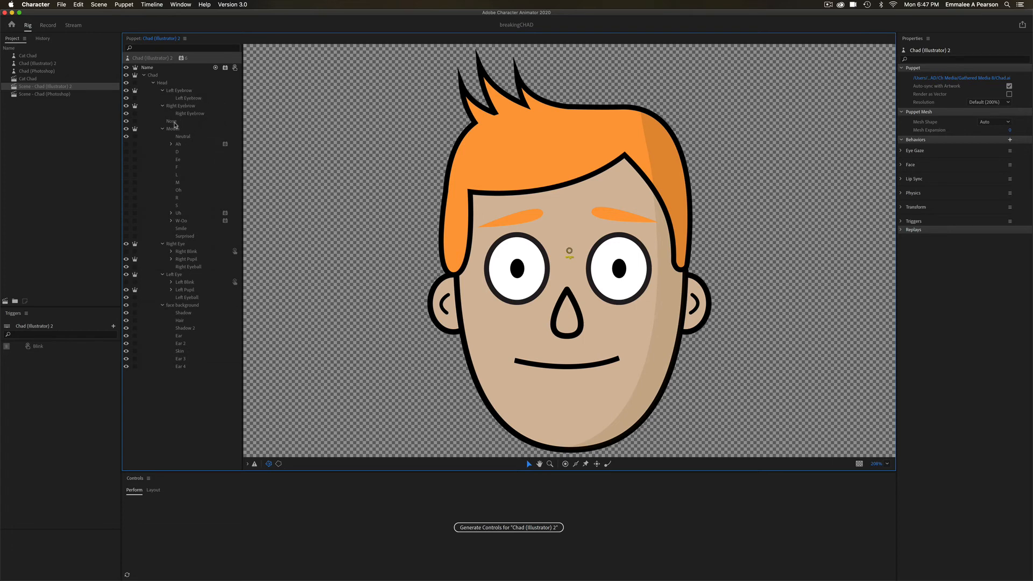
click(505, 220)
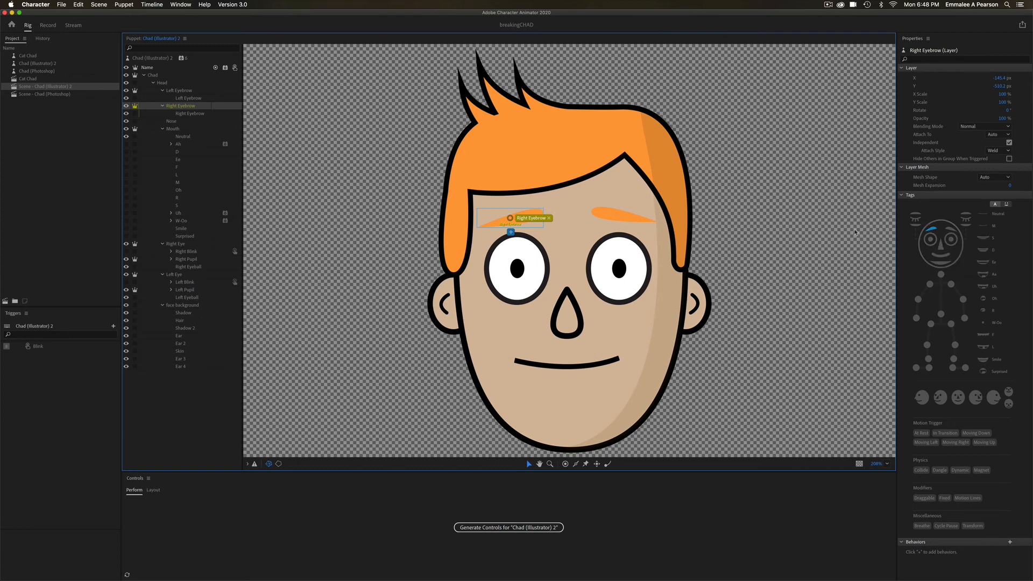
click(643, 355)
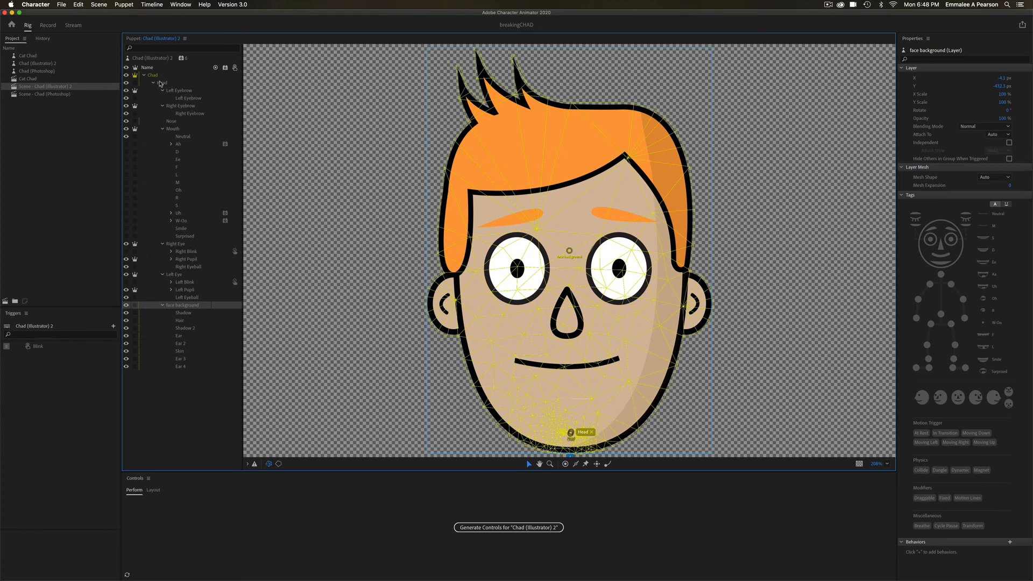
click(163, 84)
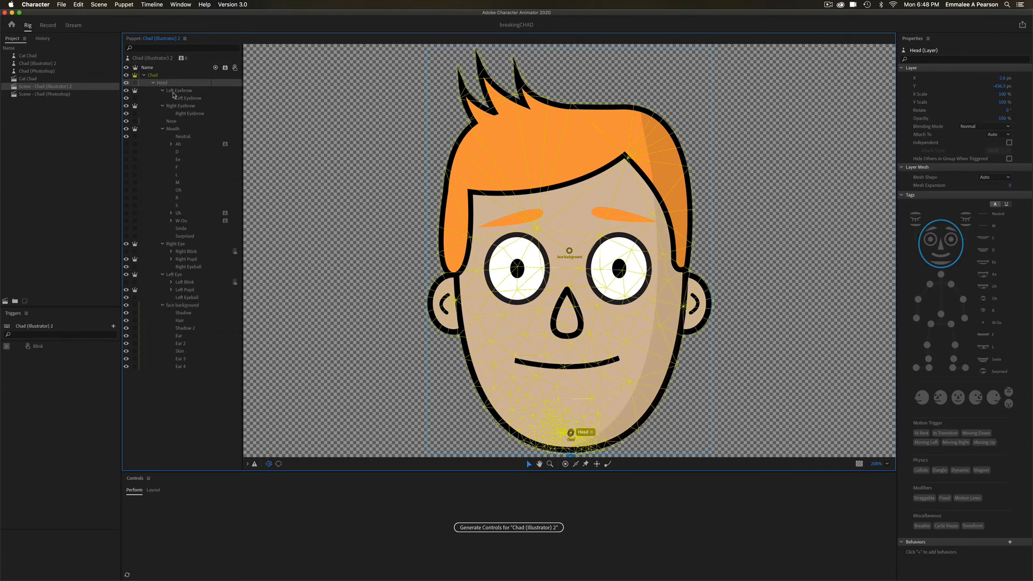
click(252, 128)
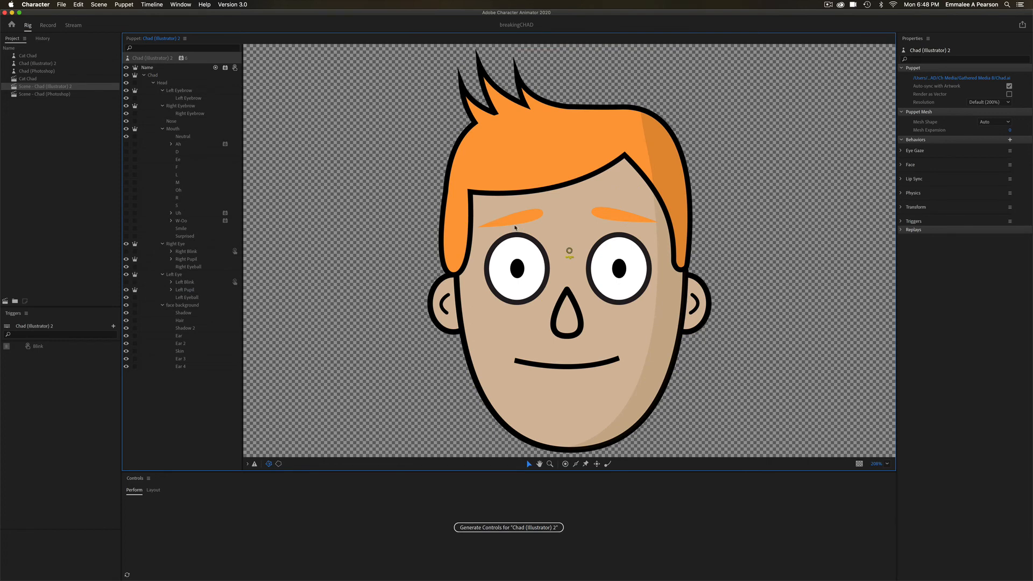
click(514, 226)
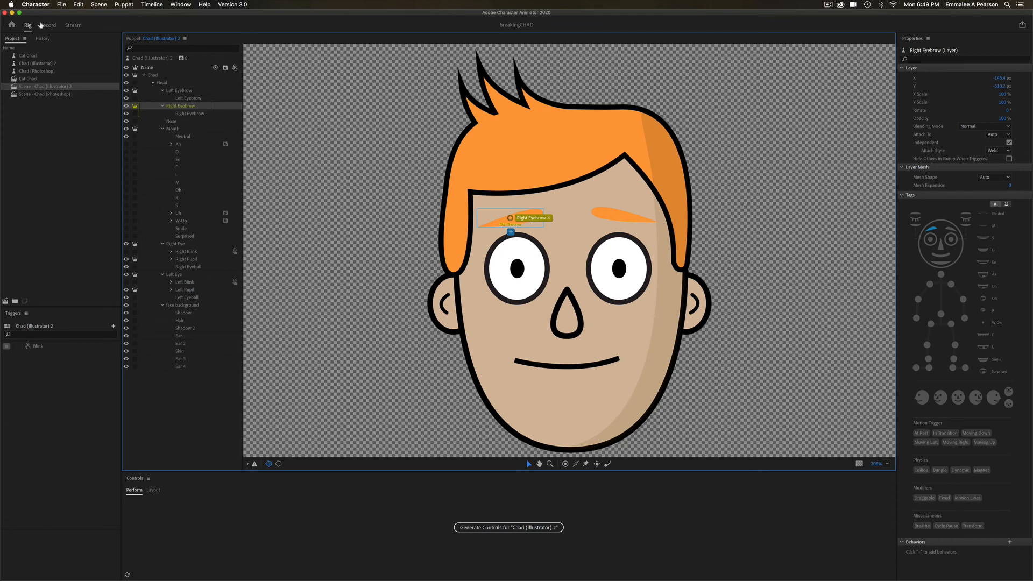
- View the live Chad puppet in the Record workspace, and switch back to Illustrator
click(43, 26)
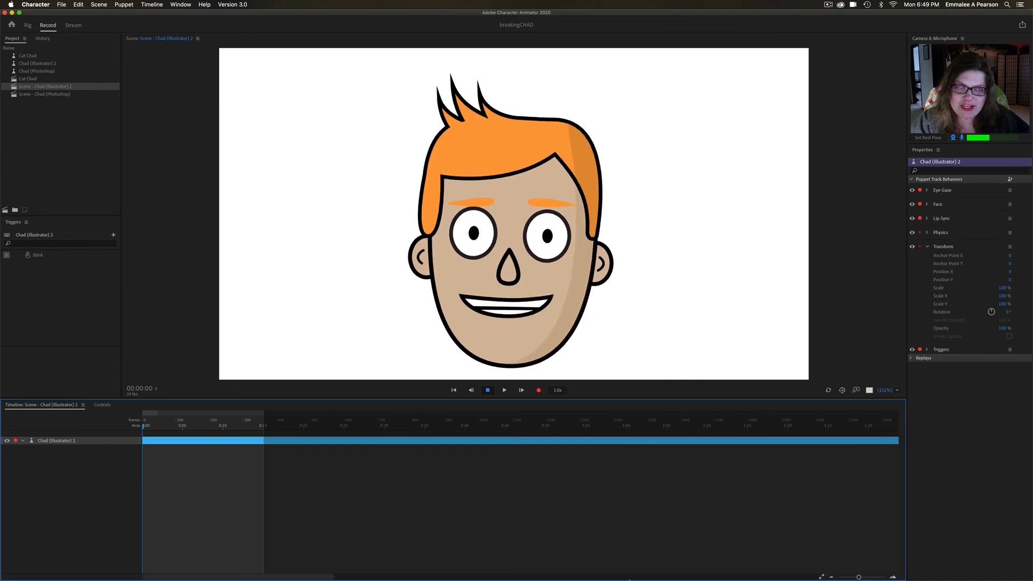
mouse_move(638, 562)
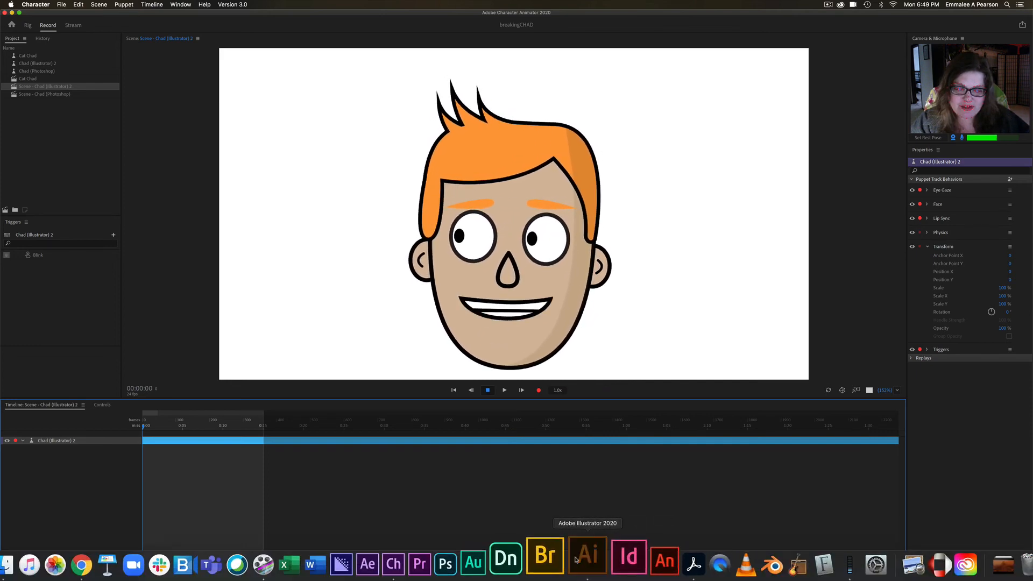
click(577, 559)
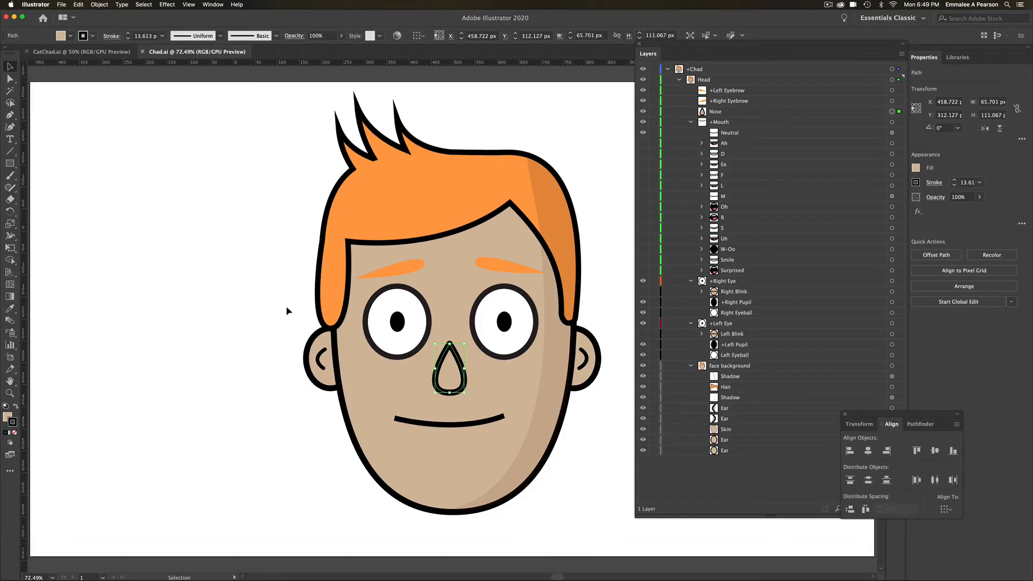
- Draw a rectangle about 145 by 133 px above the hair within the face background group, with black fill and no stroke
click(354, 186)
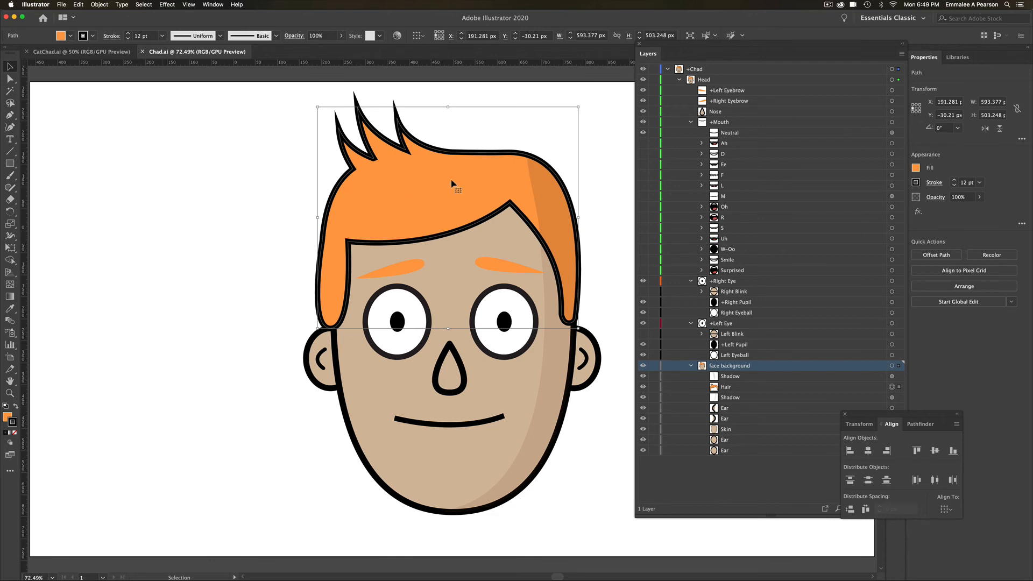
click(10, 164)
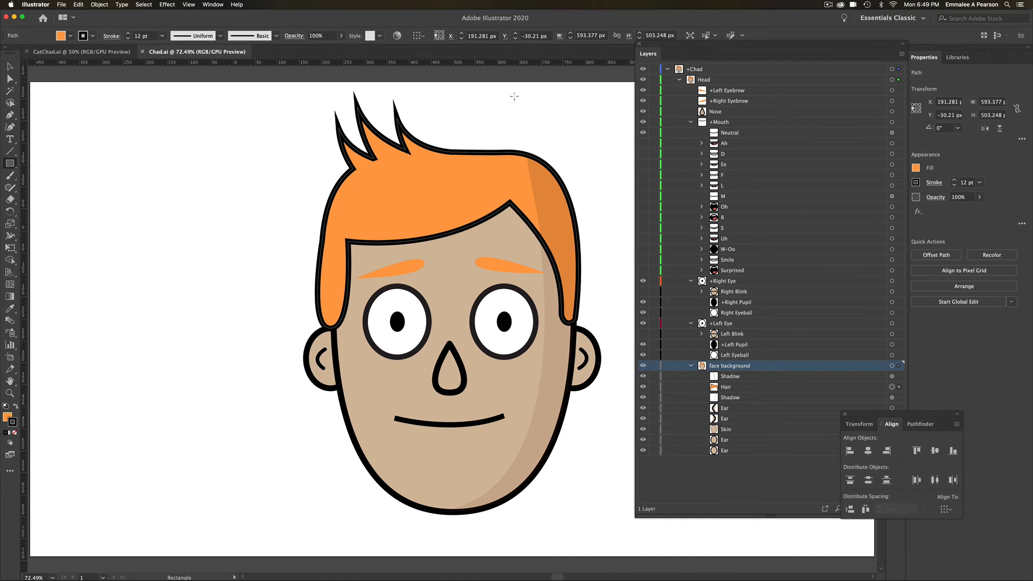
mouse_move(512, 95)
mouse_down()
mouse_move(562, 153)
mouse_move(578, 156)
mouse_up()
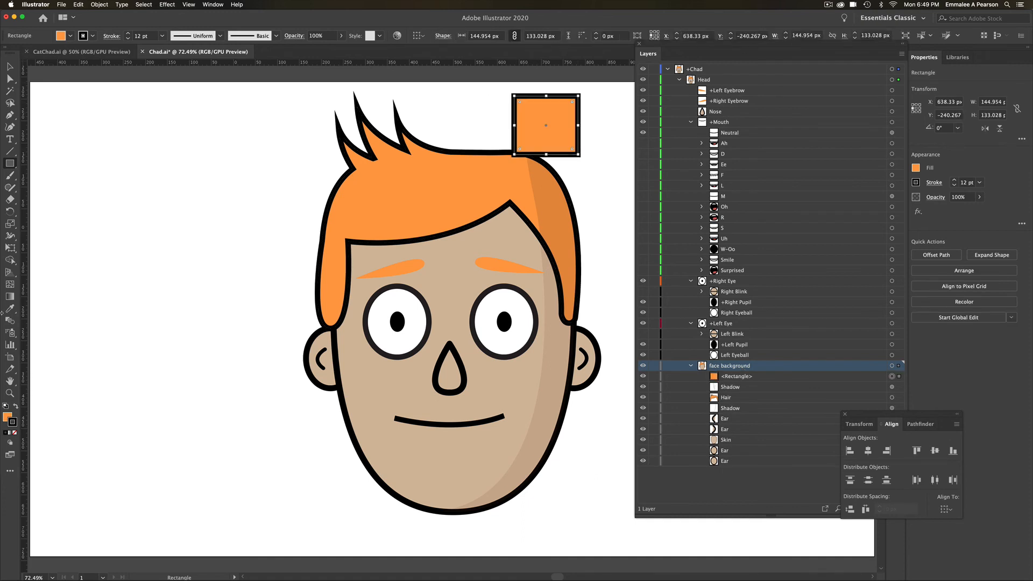
click(15, 407)
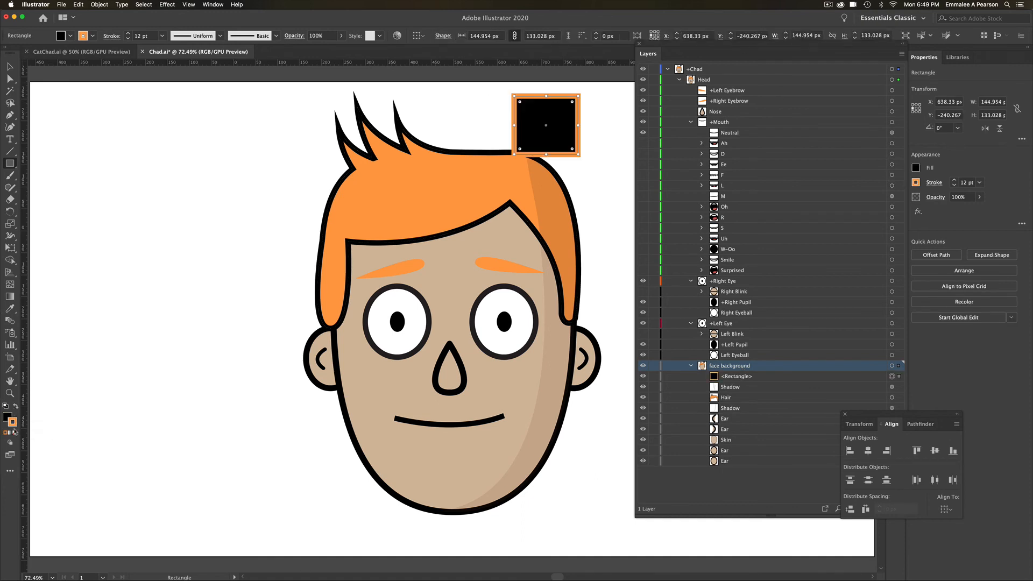
click(15, 432)
click(10, 67)
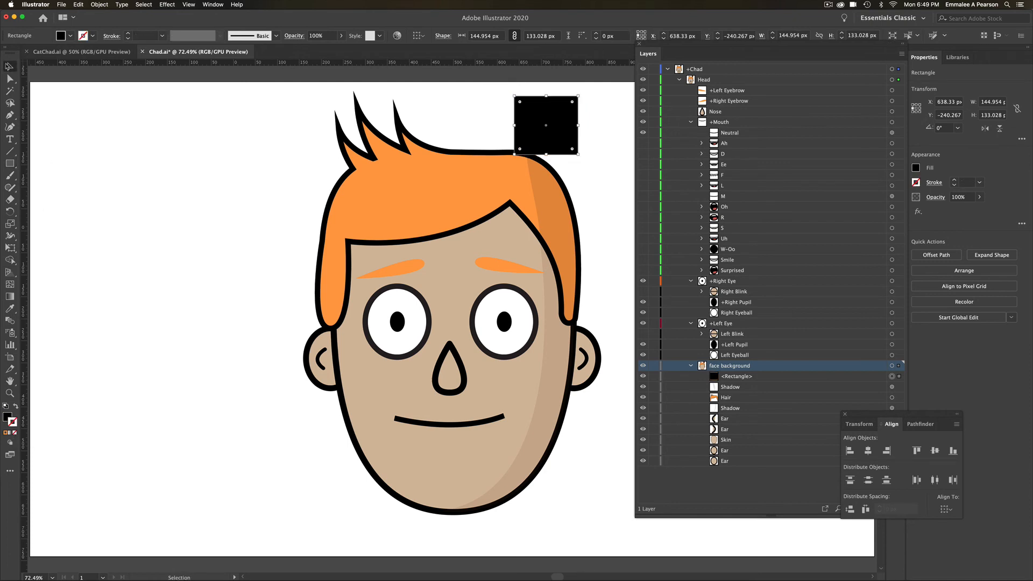
- Rename the new rectangle in the face background group as hat
double_click(739, 378)
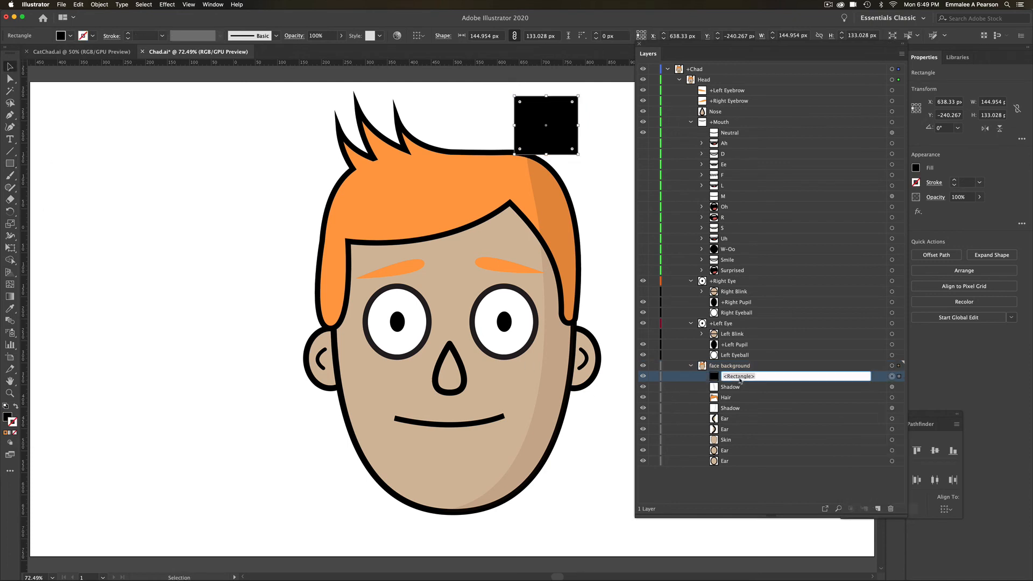
text(hat)
key(Return)
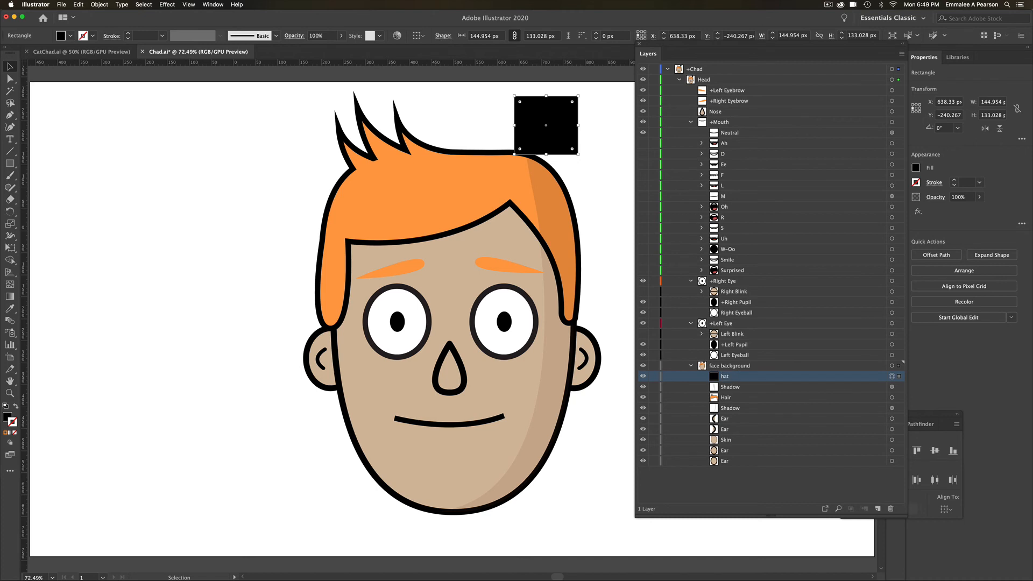
- Duplicate the hat rectangle as a brim about 233 by 70 px, tilt both pieces onto the hair, and select them together
drag(580, 157, 476, 126)
drag(535, 113, 569, 180)
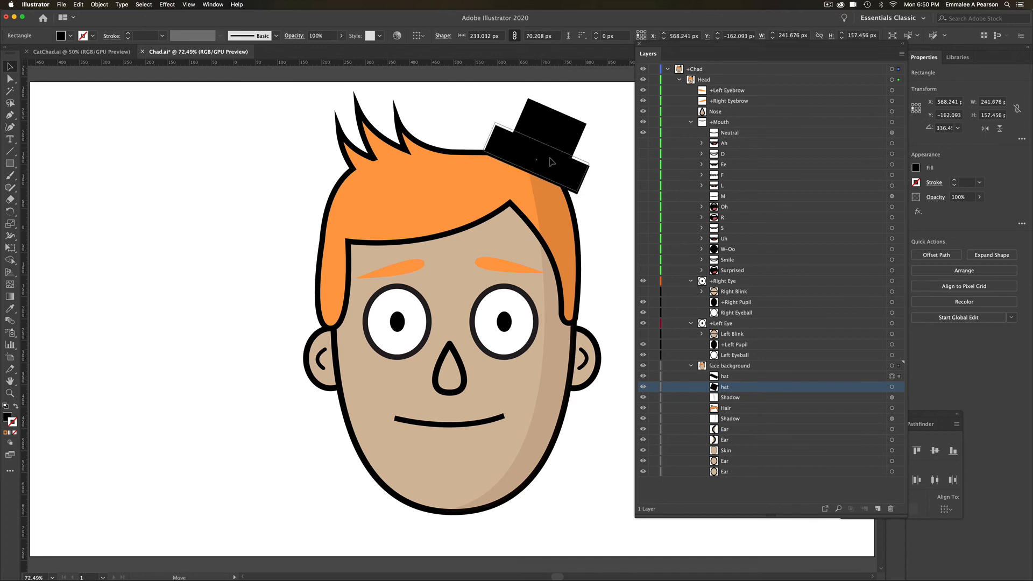
shift+click(556, 132)
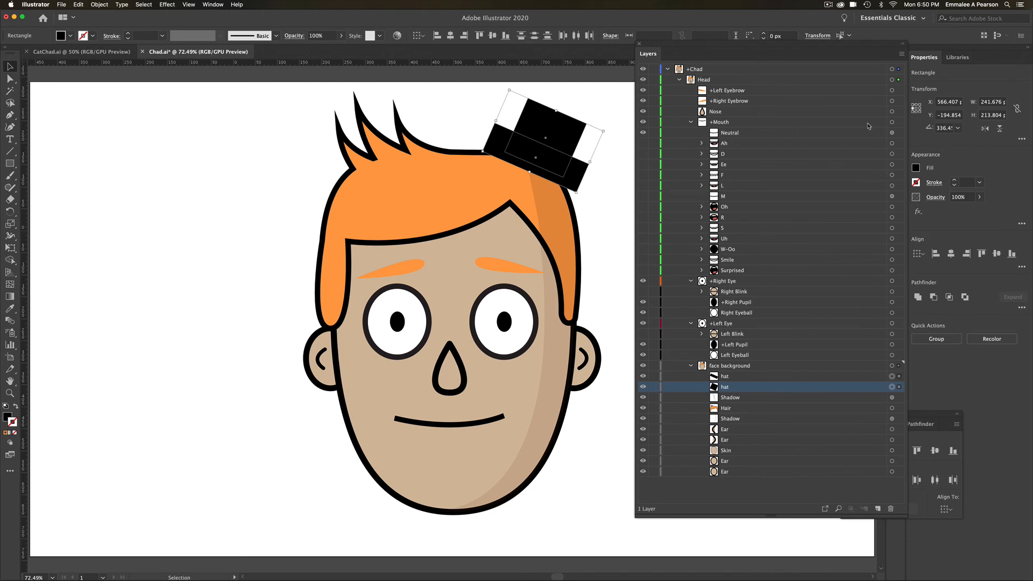
- Try aligning the two hat rectangles by their horizontal centers, and undo the alignment
double_click(939, 415)
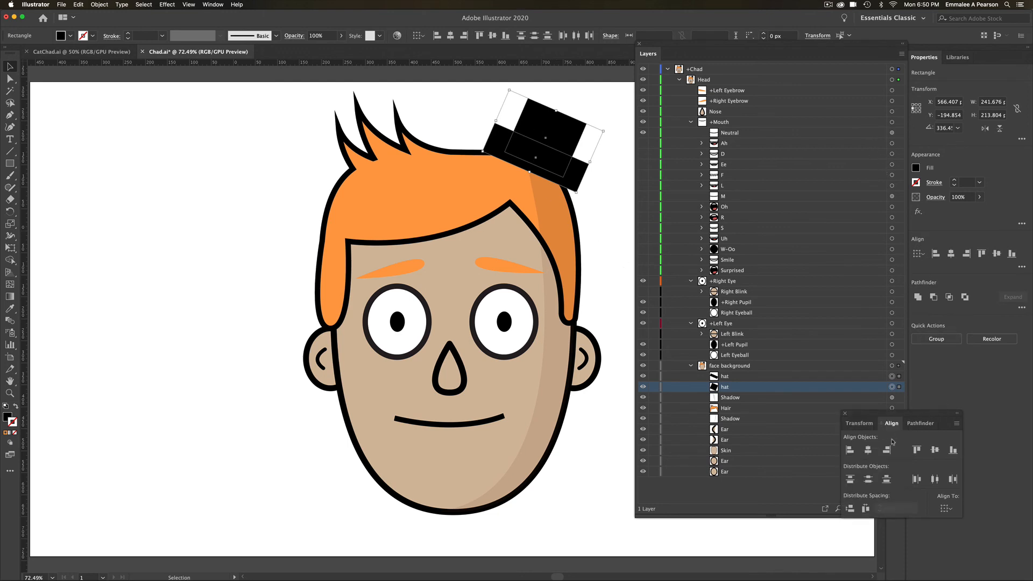
click(867, 450)
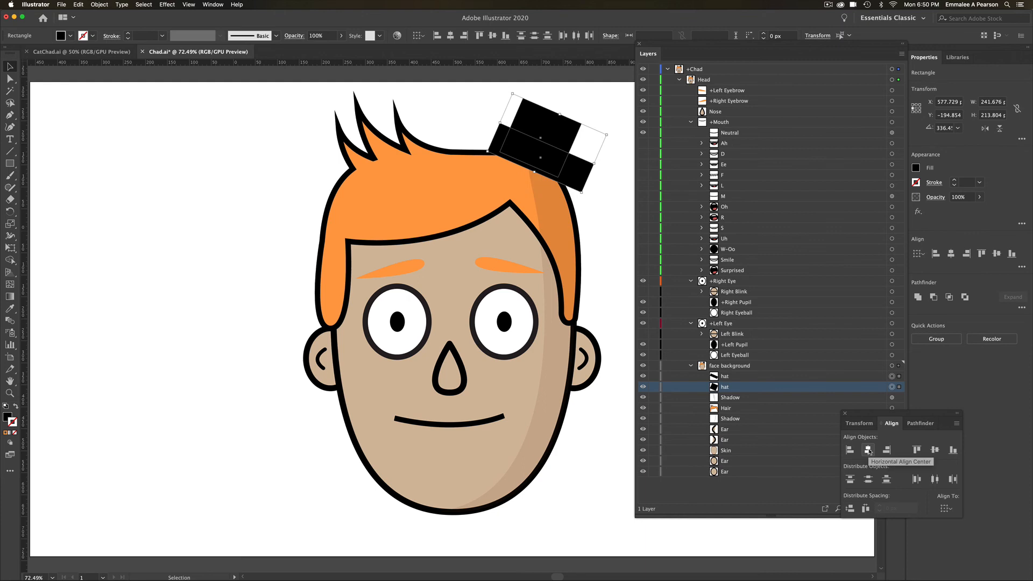
key(super+z)
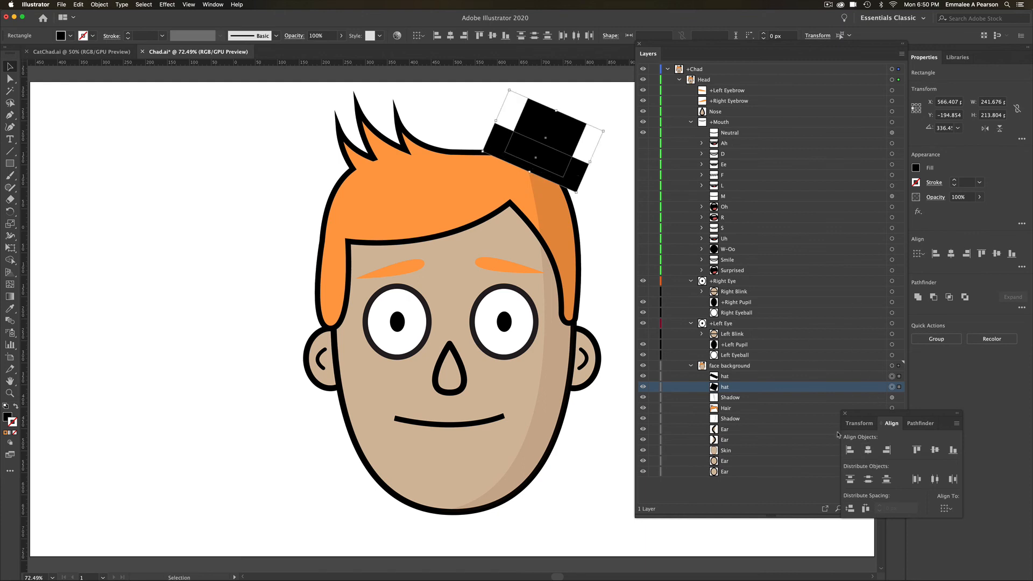
- Unite the two hat rectangles into one shape, nudge it slightly on the hair, and deselect it
click(858, 423)
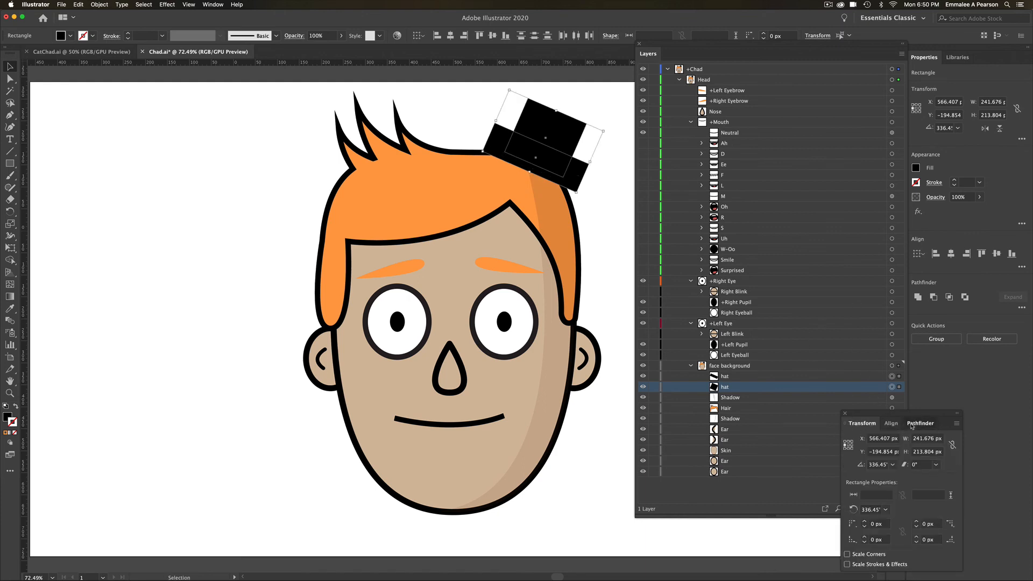
click(920, 424)
click(848, 450)
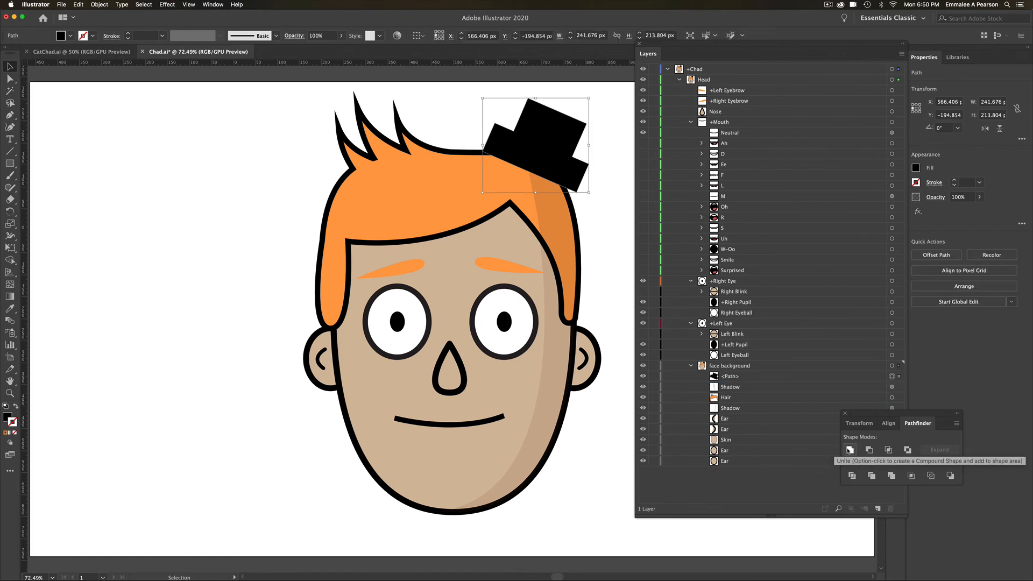
drag(548, 137, 546, 137)
click(309, 150)
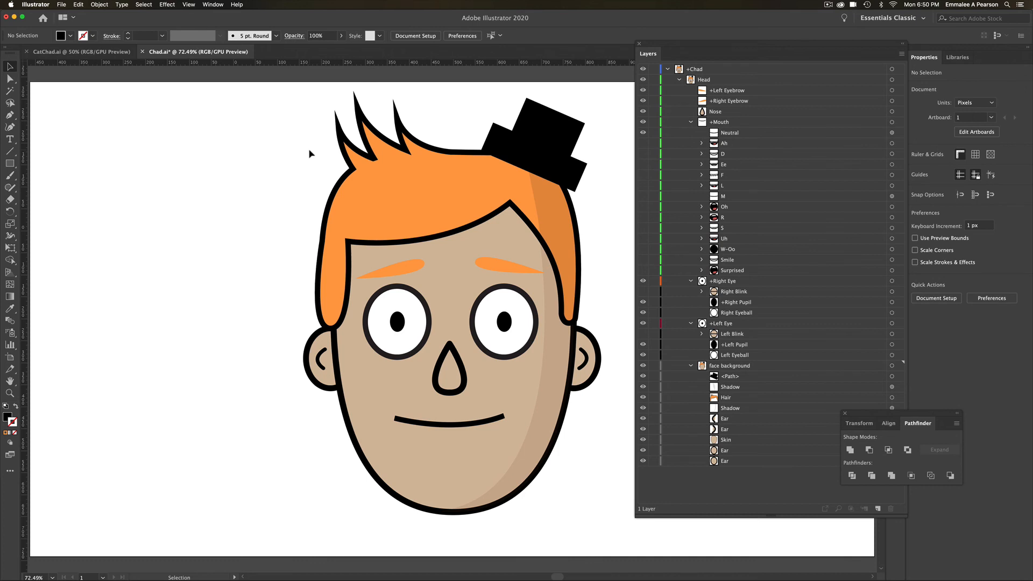
- Round all corners of the united hat shape with the Direct Selection tool
click(10, 79)
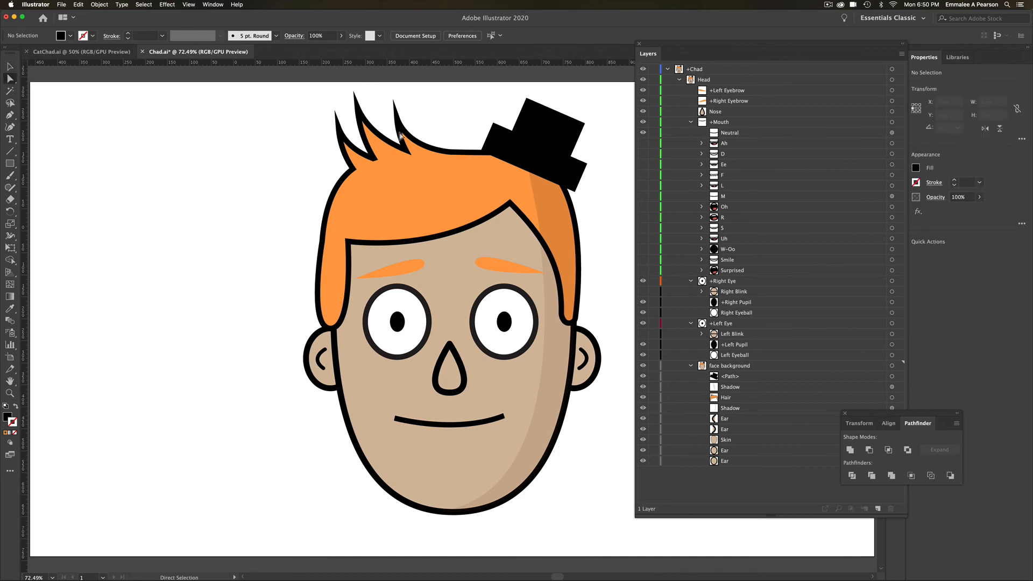
click(520, 160)
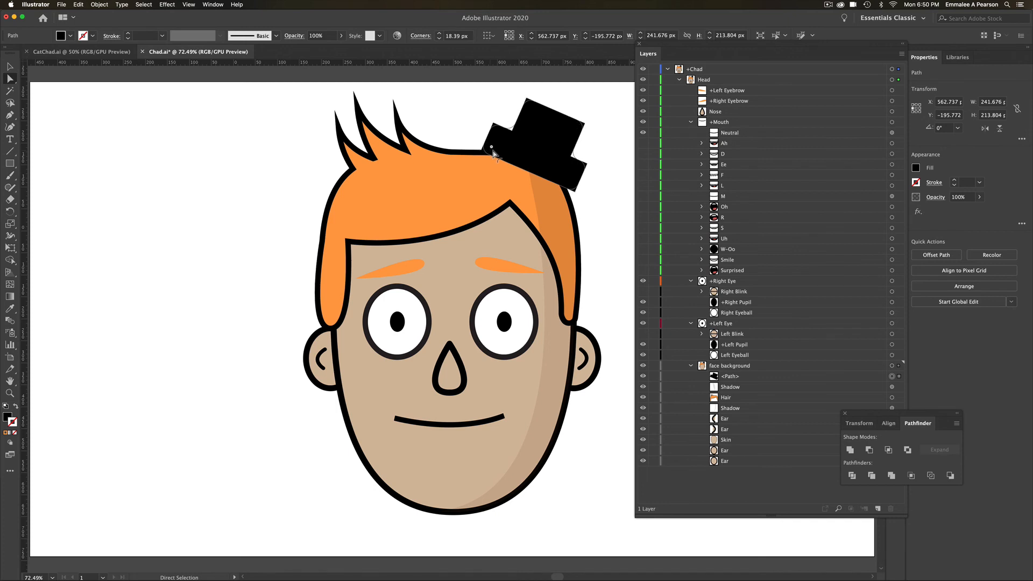
drag(489, 153, 498, 157)
click(9, 66)
- Try drawing a freehand Pen path over the face within the face background group, and undo its points
key(p)
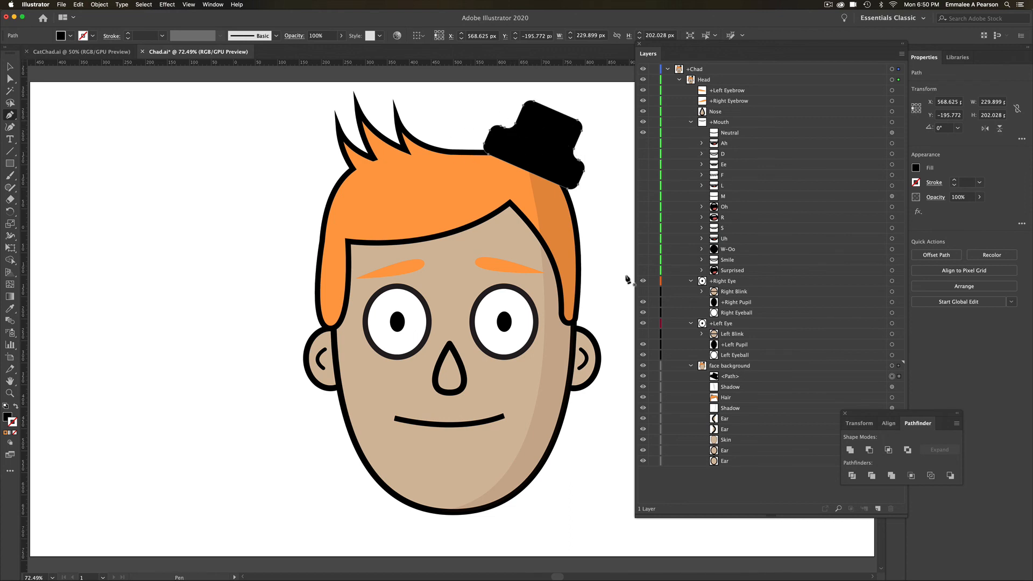
click(744, 369)
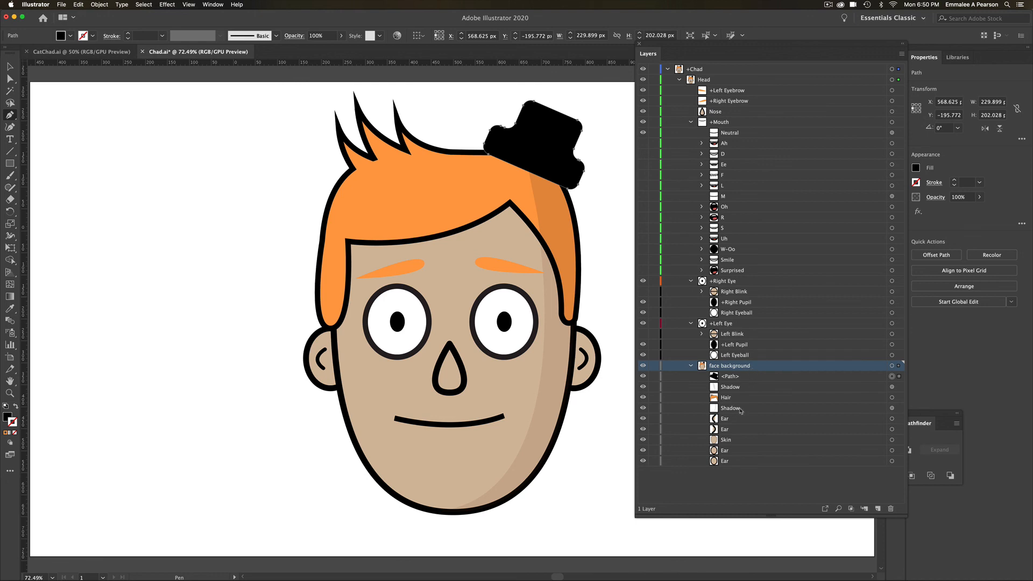
click(720, 486)
click(491, 198)
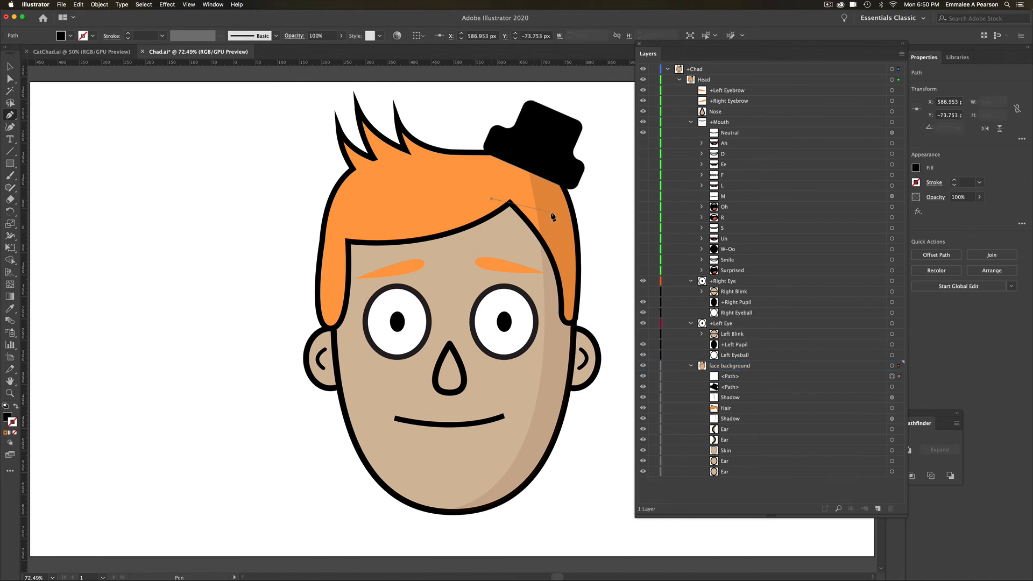
click(550, 211)
click(485, 309)
key(super+z)
key(super+z)
key(super+z)
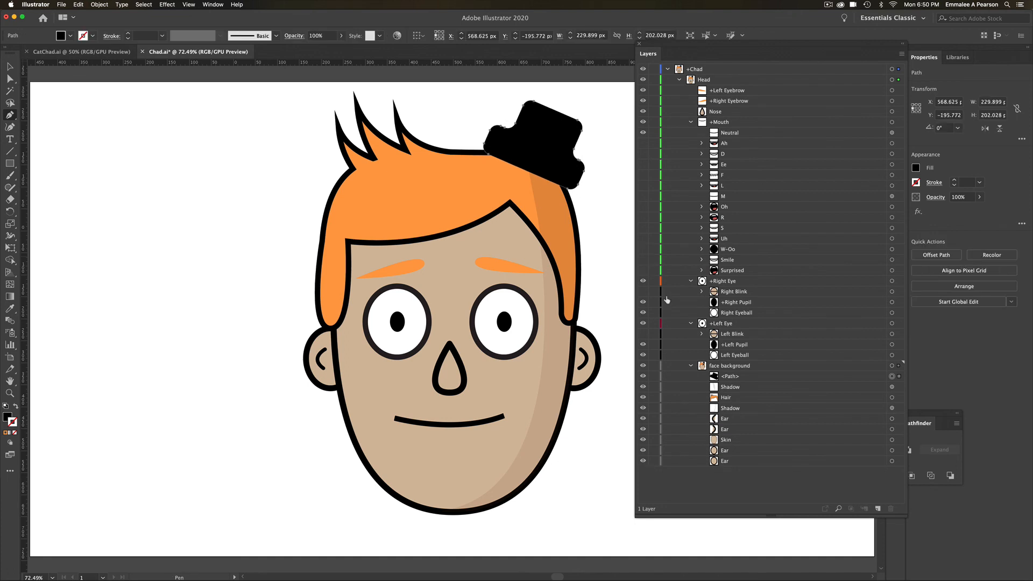
- Try editing anchor points on the hat path in the face background group with the Pen tool
click(747, 368)
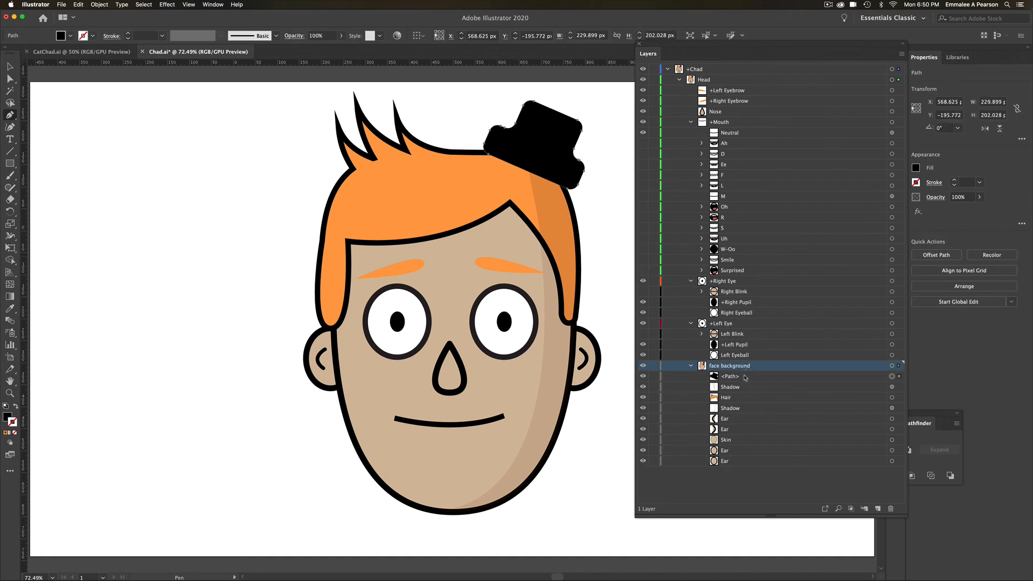
click(745, 376)
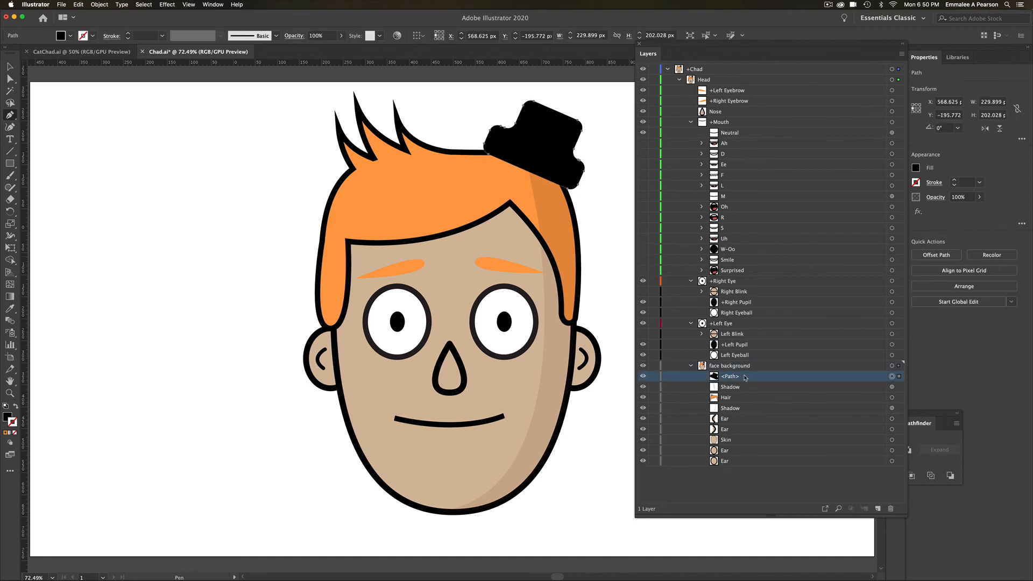
click(510, 129)
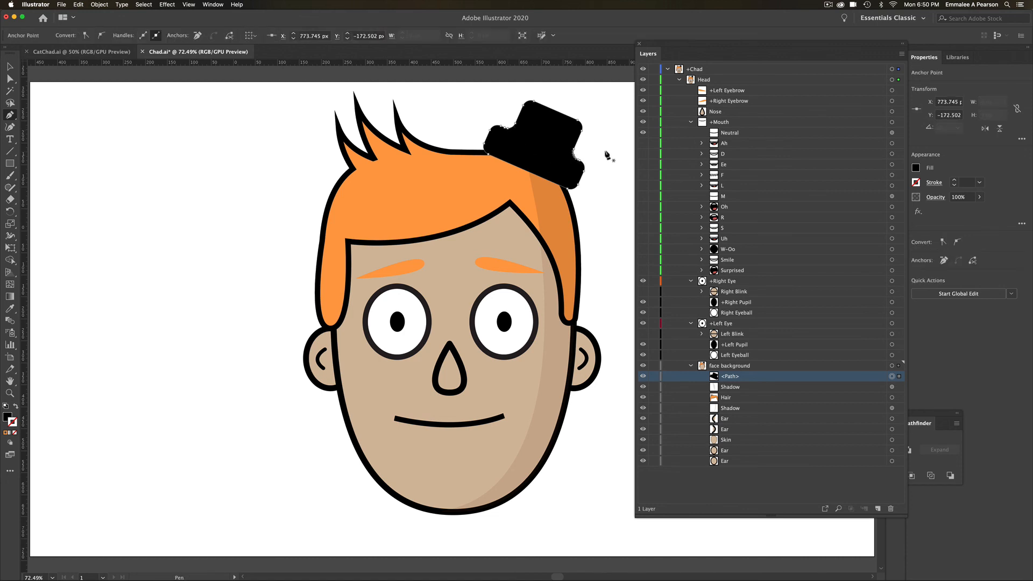
click(512, 127)
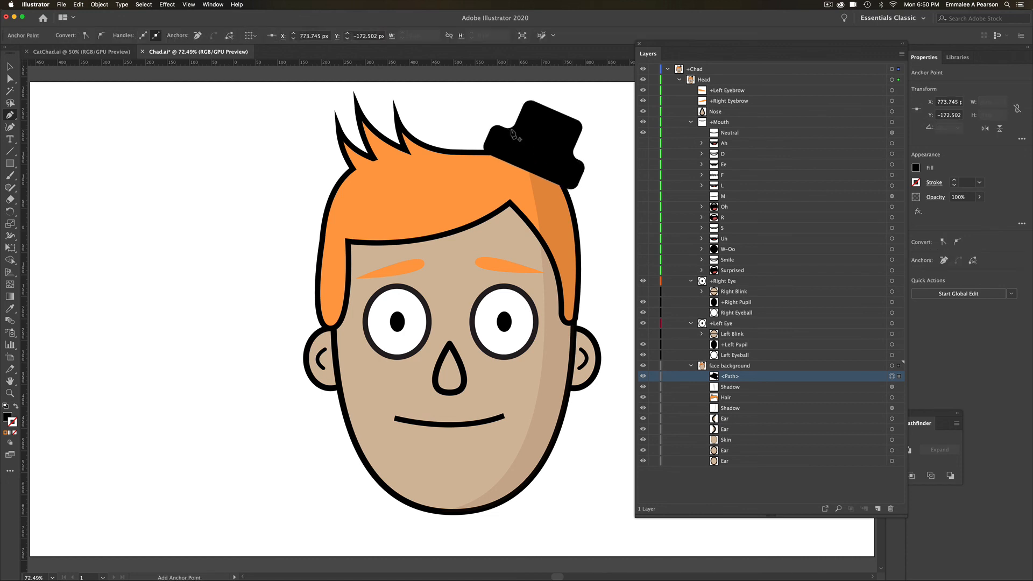
click(562, 179)
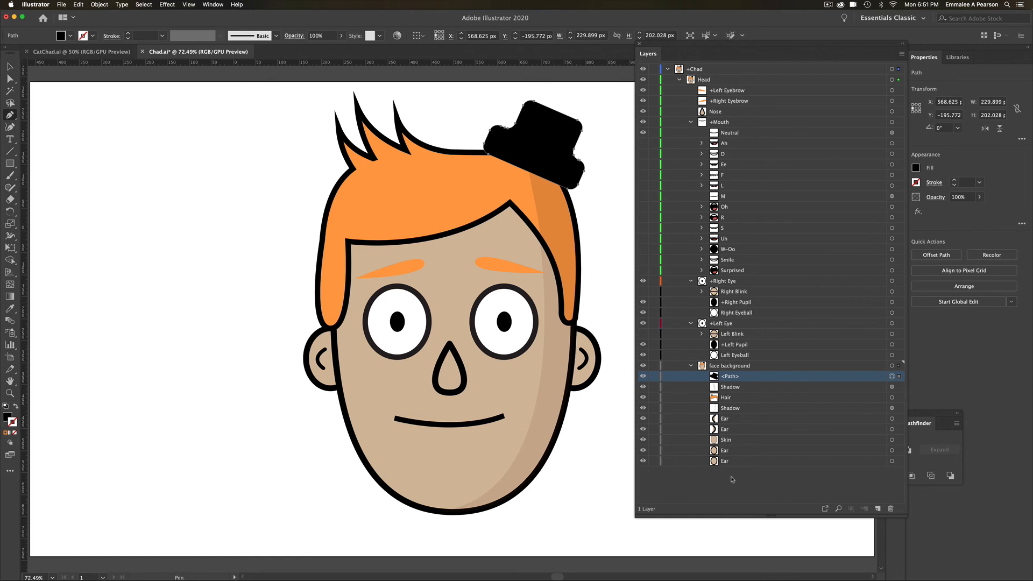
- Save the Chad artwork and switch to Character Animator to view the updated puppet wearing the hat
key(super+s)
click(416, 559)
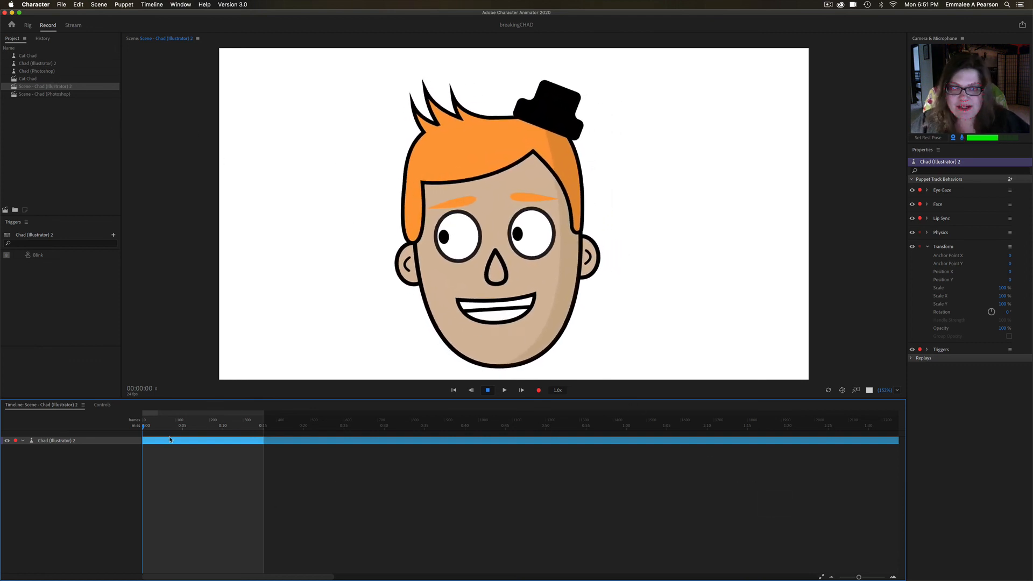
drag(153, 426, 131, 420)
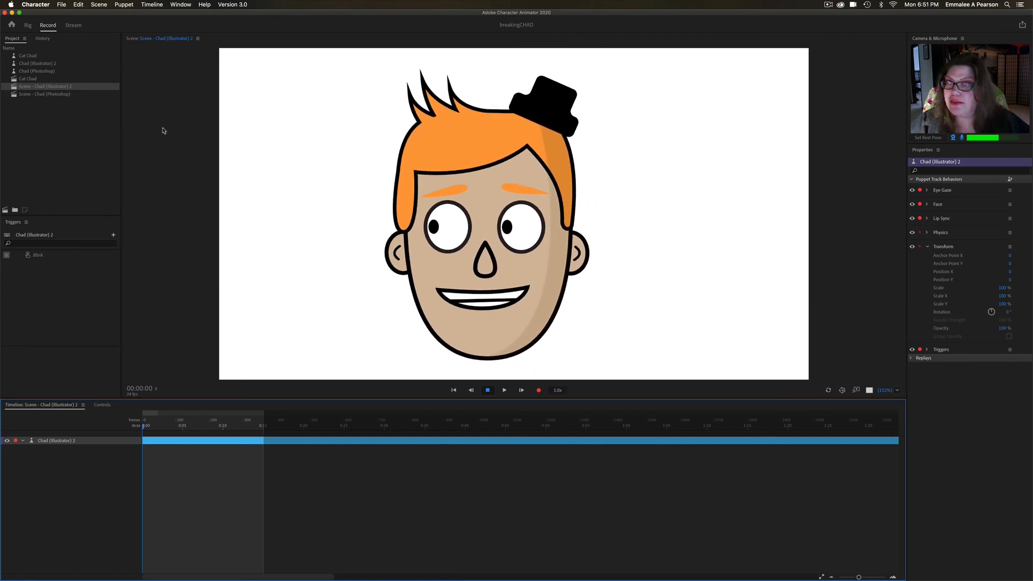
- Open the Cat Chad scene
double_click(32, 78)
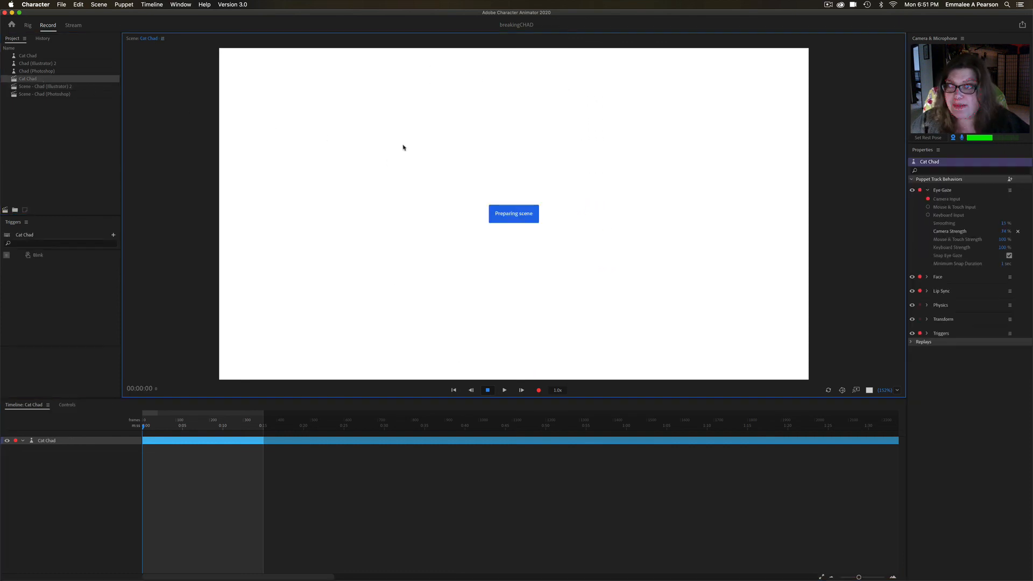